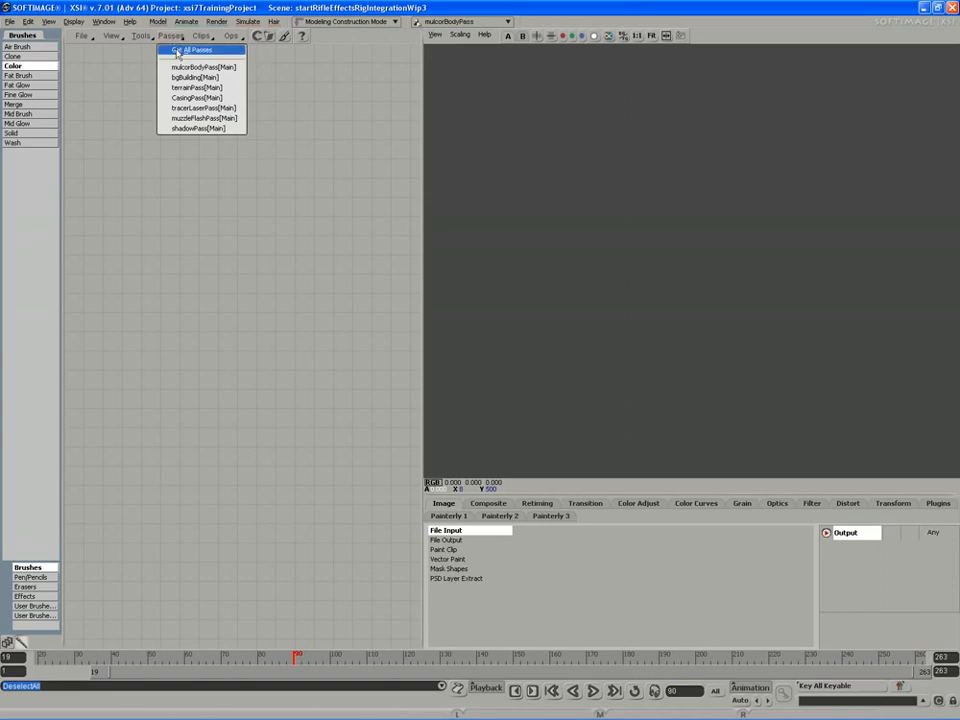
# Bring all render passes into the FX Tree and line up their file input nodes in a row
pyautogui.click(177, 51)
pyautogui.moveTo(205, 130); pyautogui.dragTo(133, 127)
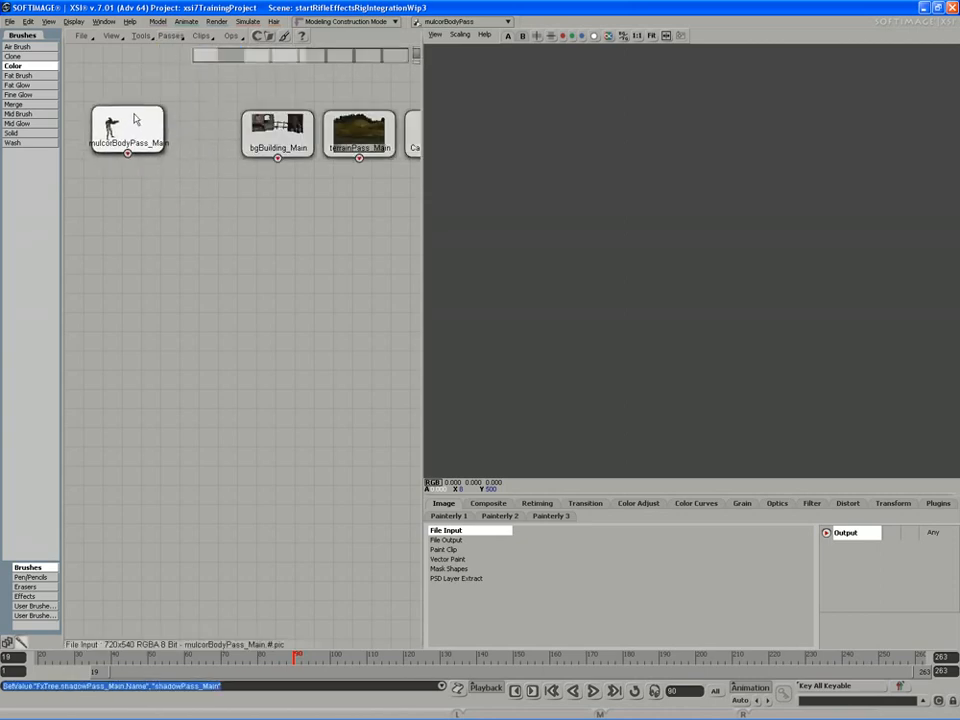
pyautogui.moveTo(295, 133); pyautogui.dragTo(224, 131)
pyautogui.moveTo(357, 136); pyautogui.dragTo(297, 136)
pyautogui.moveTo(322, 178); pyautogui.dragTo(250, 184)
pyautogui.moveTo(250, 184); pyautogui.dragTo(266, 161, button='middle')
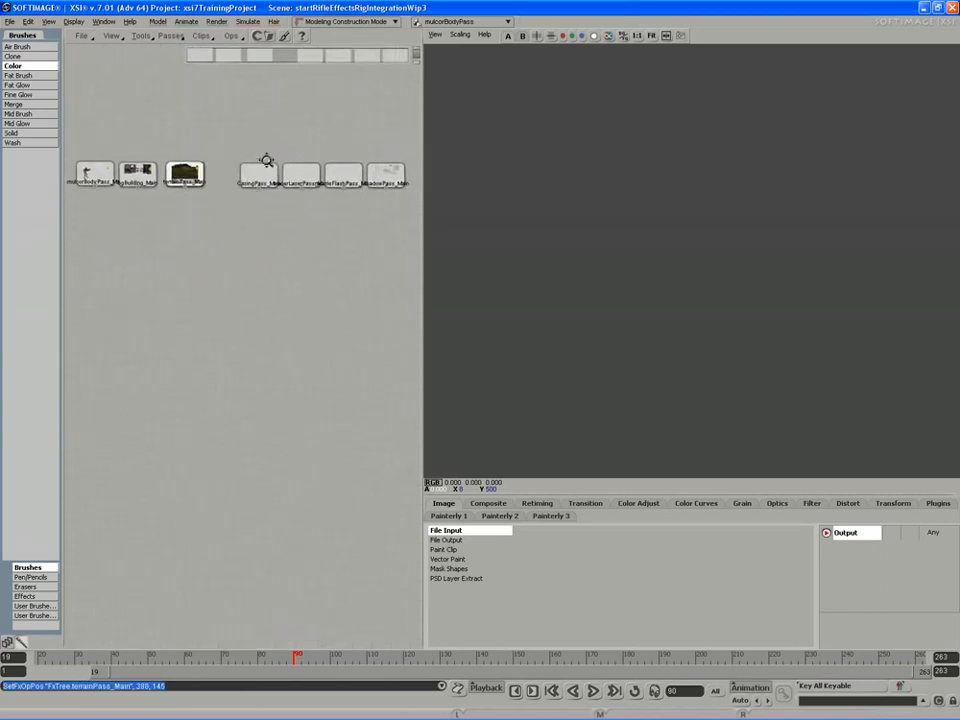
pyautogui.moveTo(266, 161); pyautogui.dragTo(233, 152)
pyautogui.moveTo(302, 156); pyautogui.dragTo(278, 155)
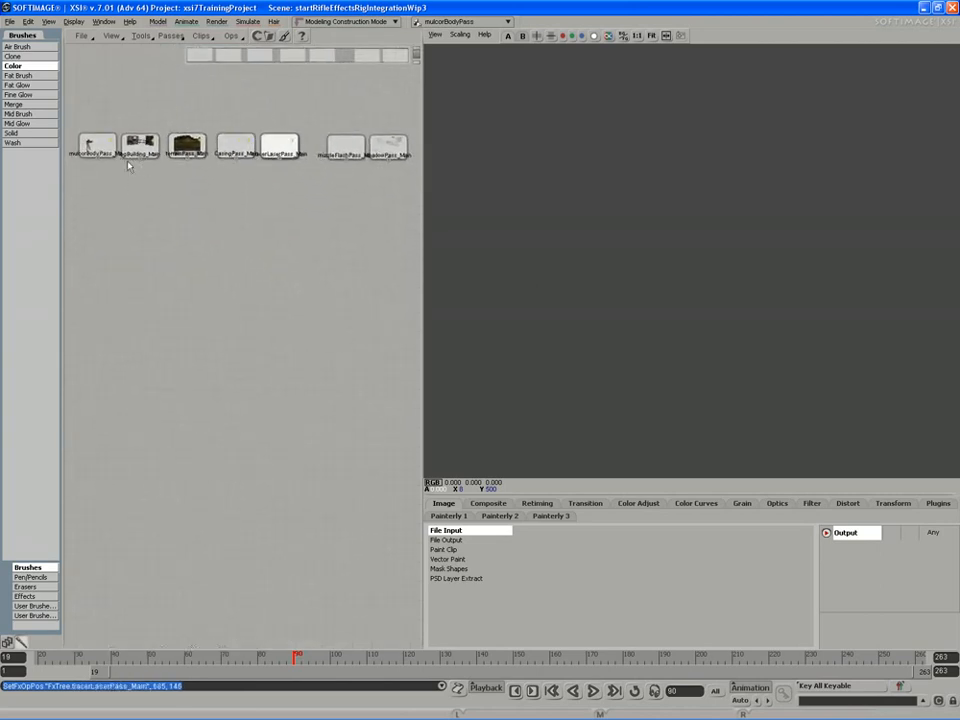
# Preview the mulcorBody, bgBuilding, terrain, casing and tracer laser passes one by one in the viewer, scrubbing through frames
pyautogui.click(112, 157)
pyautogui.moveTo(68, 654)
pyautogui.mouseDown()
pyautogui.moveTo(37, 655)
pyautogui.moveTo(880, 655)
pyautogui.moveTo(56, 656)
pyautogui.mouseUp()
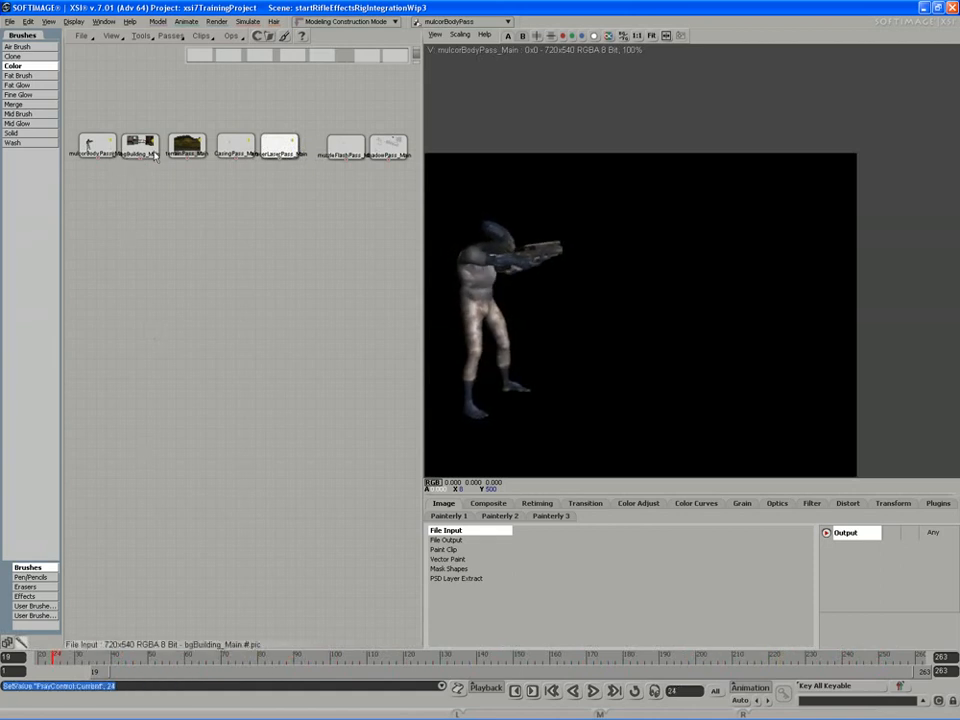
pyautogui.click(155, 156)
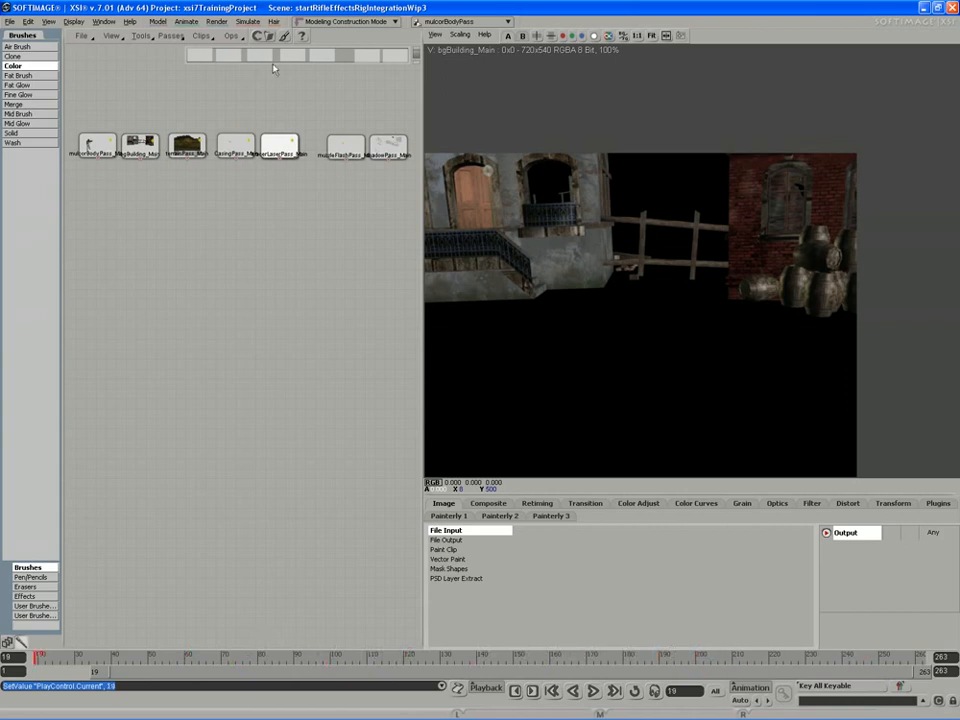
pyautogui.click(205, 155)
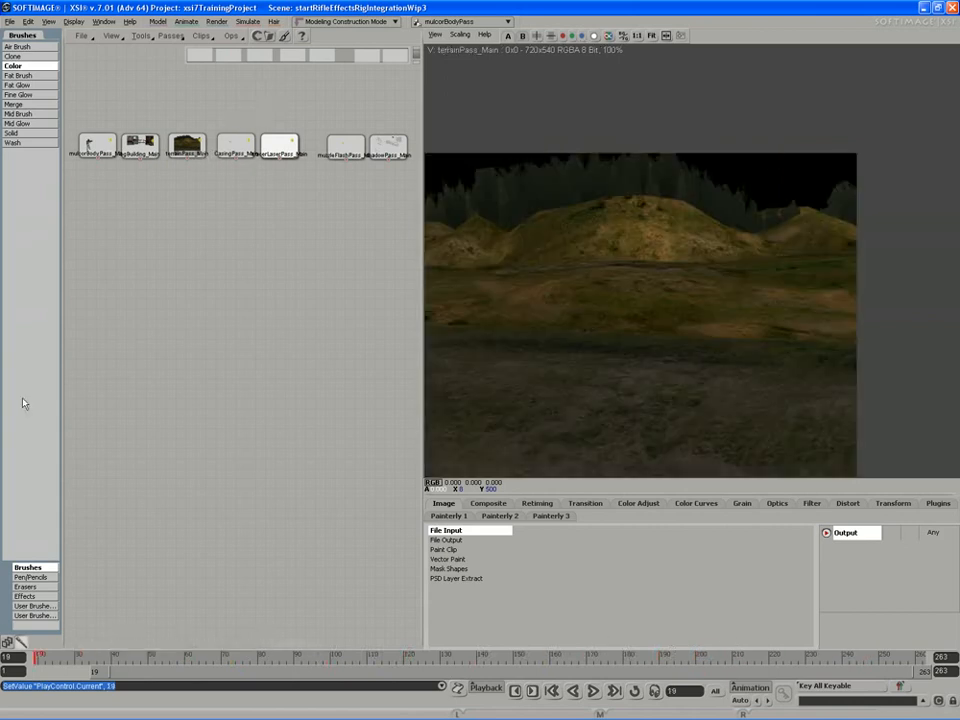
pyautogui.moveTo(204, 385); pyautogui.dragTo(211, 435)
pyautogui.moveTo(211, 435); pyautogui.dragTo(243, 330, button='middle')
pyautogui.moveTo(243, 330); pyautogui.dragTo(262, 520)
pyautogui.click(291, 270)
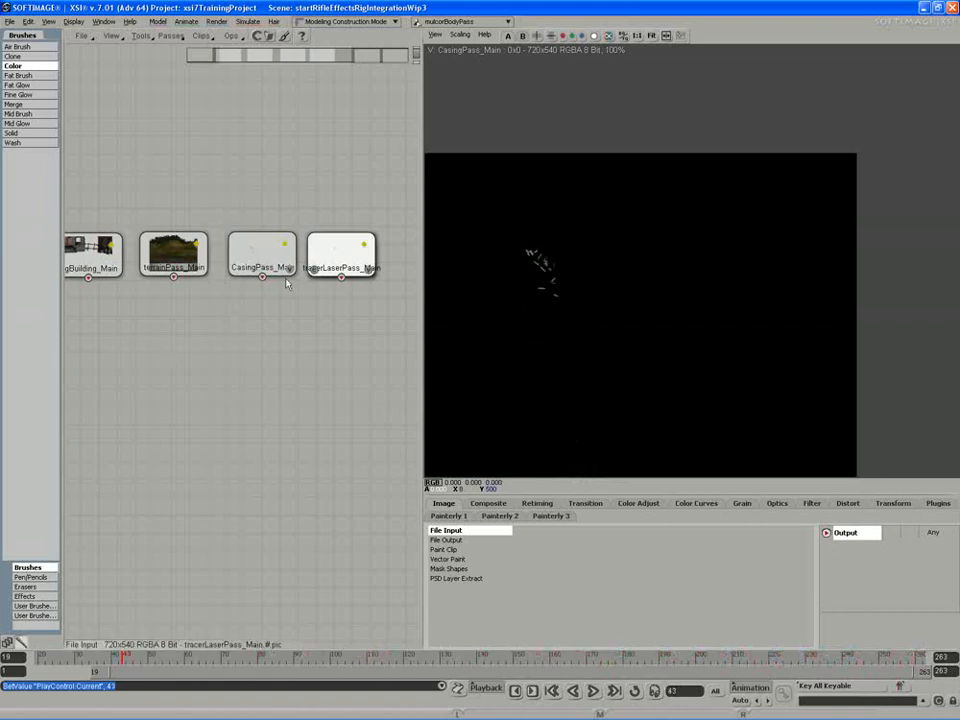
pyautogui.click(366, 280)
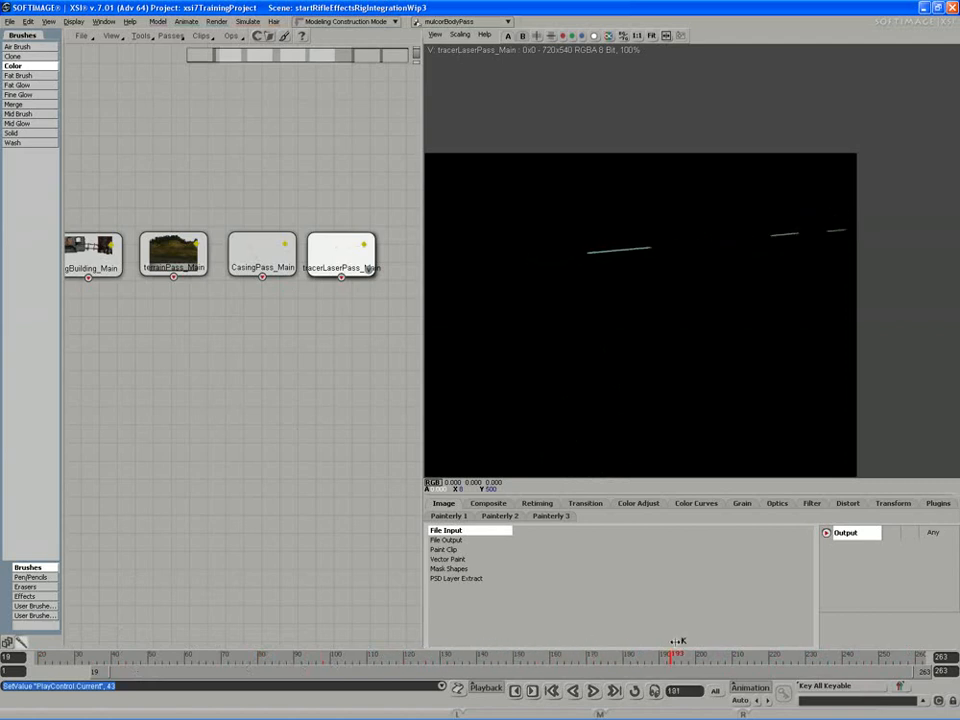
# Move the muzzleFlashPass node closer to the tracer laser node, view it, and play the pass from the start
pyautogui.moveTo(269, 401); pyautogui.dragTo(268, 386)
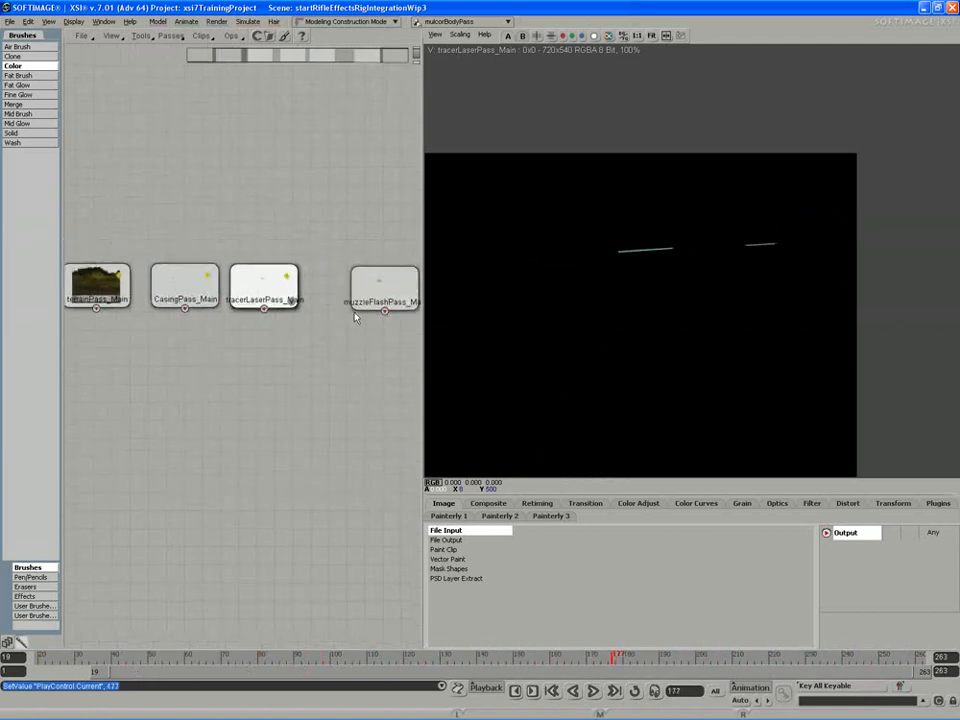
pyautogui.moveTo(413, 305); pyautogui.dragTo(388, 300)
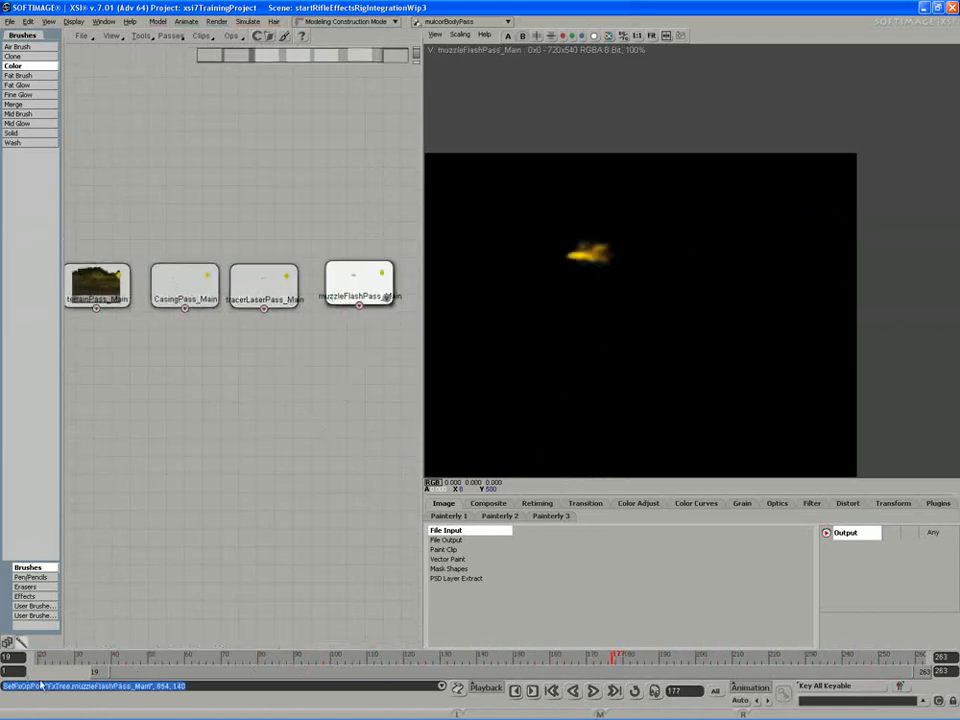
pyautogui.click(42, 657)
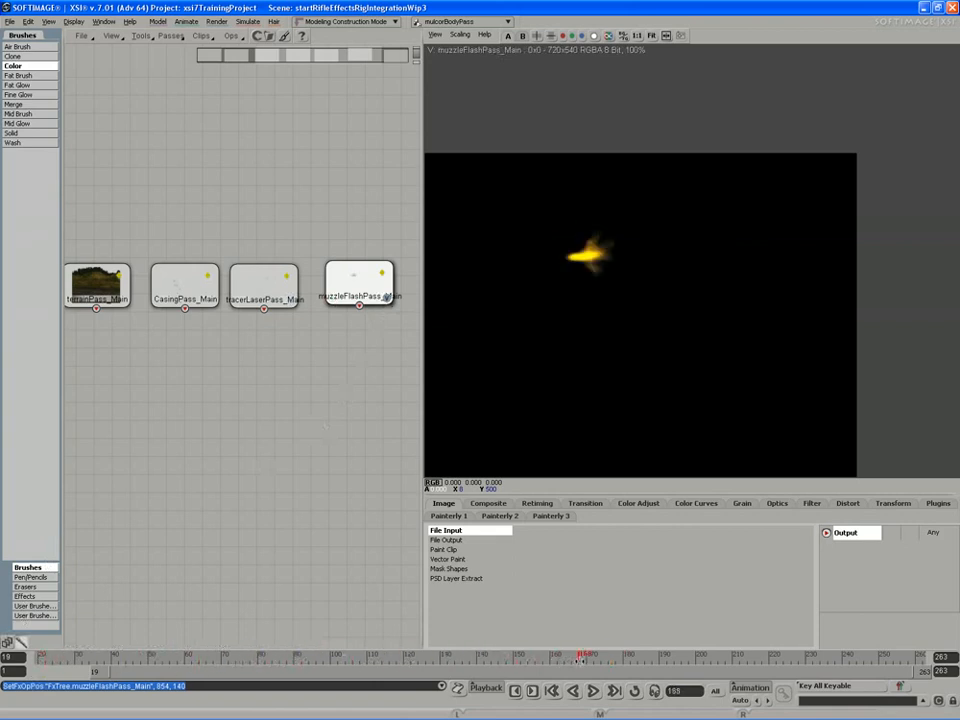
pyautogui.moveTo(901, 672); pyautogui.dragTo(886, 673)
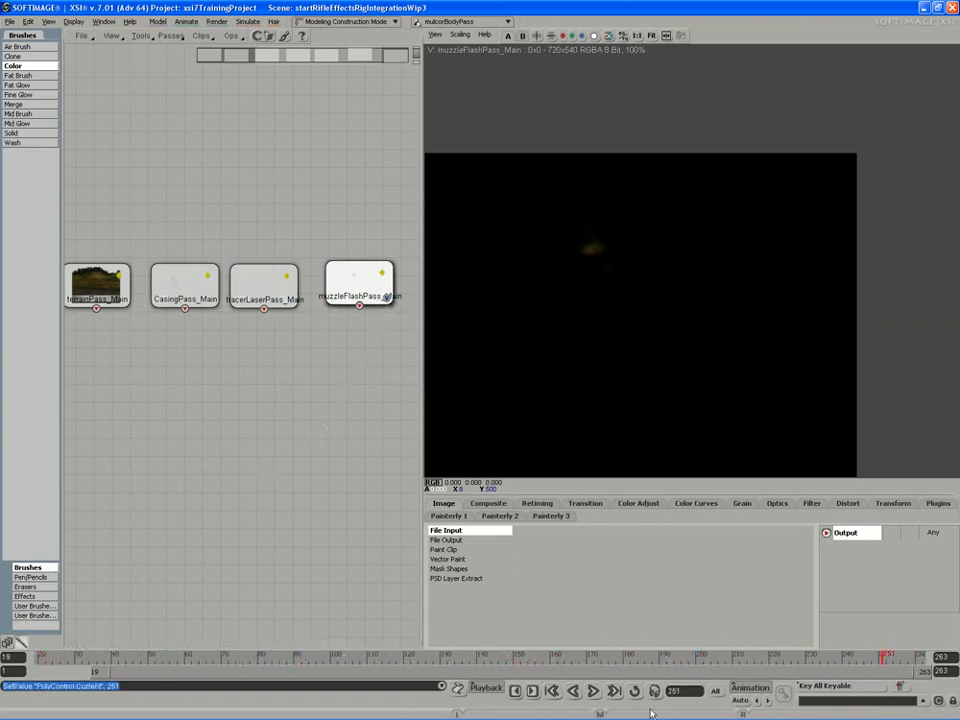
pyautogui.click(594, 691)
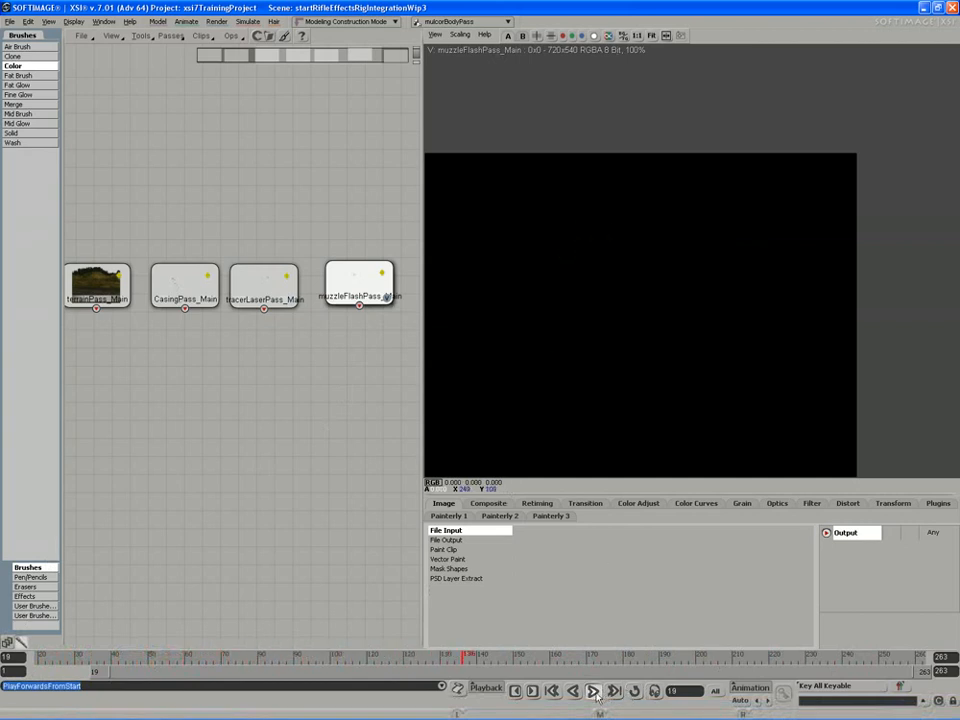
# Set the terrain and bgBuilding nodes apart from the row and add an Over composite node below them
pyautogui.moveTo(248, 411); pyautogui.dragTo(391, 415, button='middle')
pyautogui.moveTo(245, 307); pyautogui.dragTo(243, 266)
pyautogui.moveTo(170, 298); pyautogui.dragTo(176, 270)
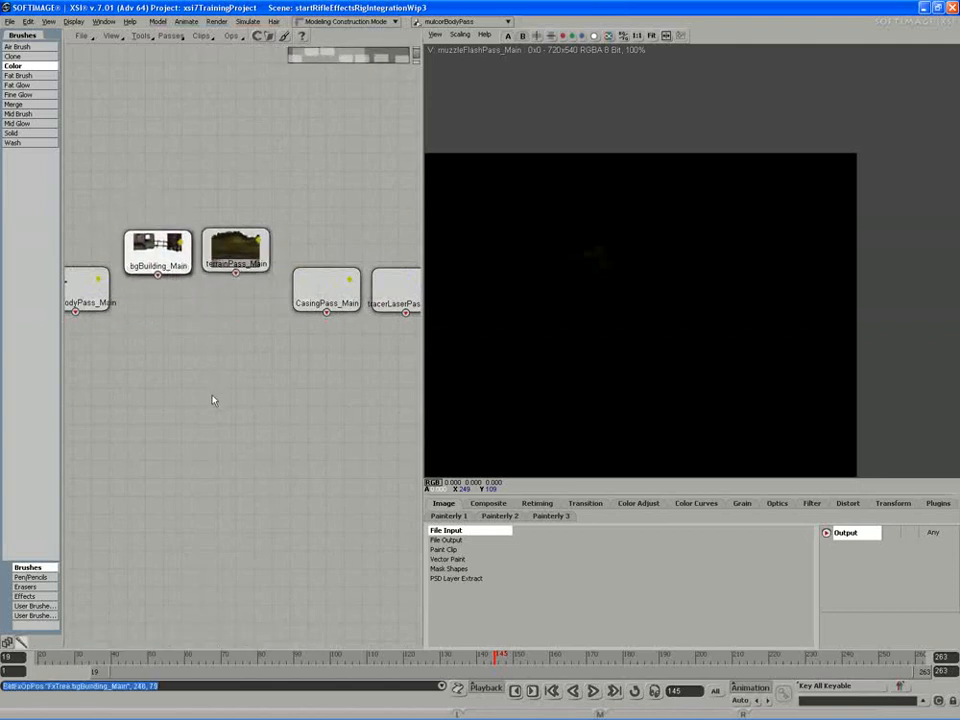
pyautogui.moveTo(217, 415); pyautogui.dragTo(214, 409, button='middle')
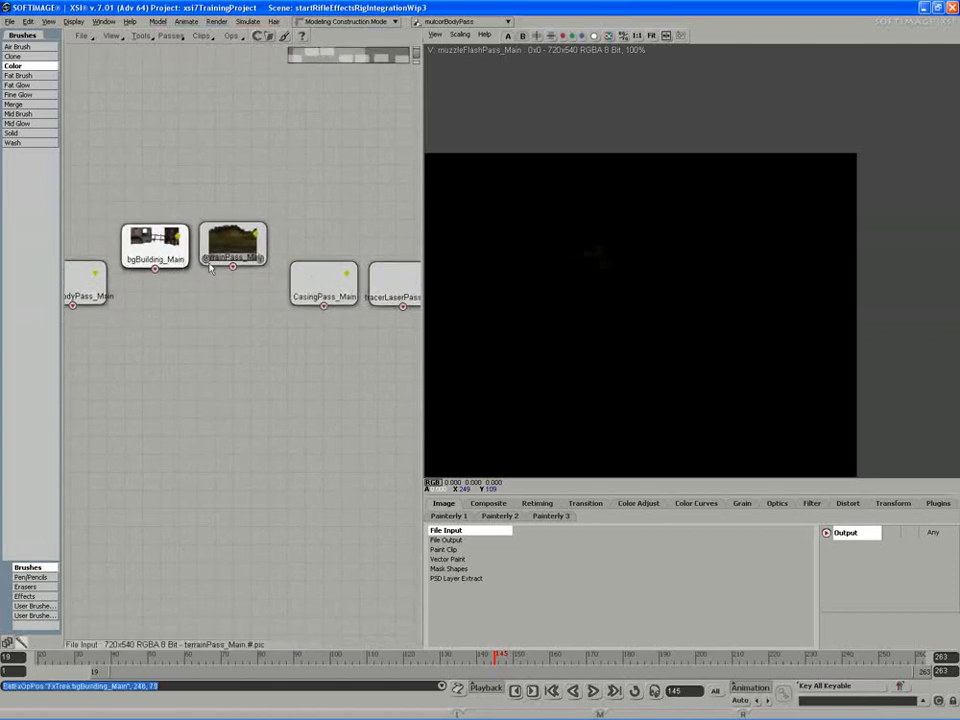
pyautogui.click(490, 504)
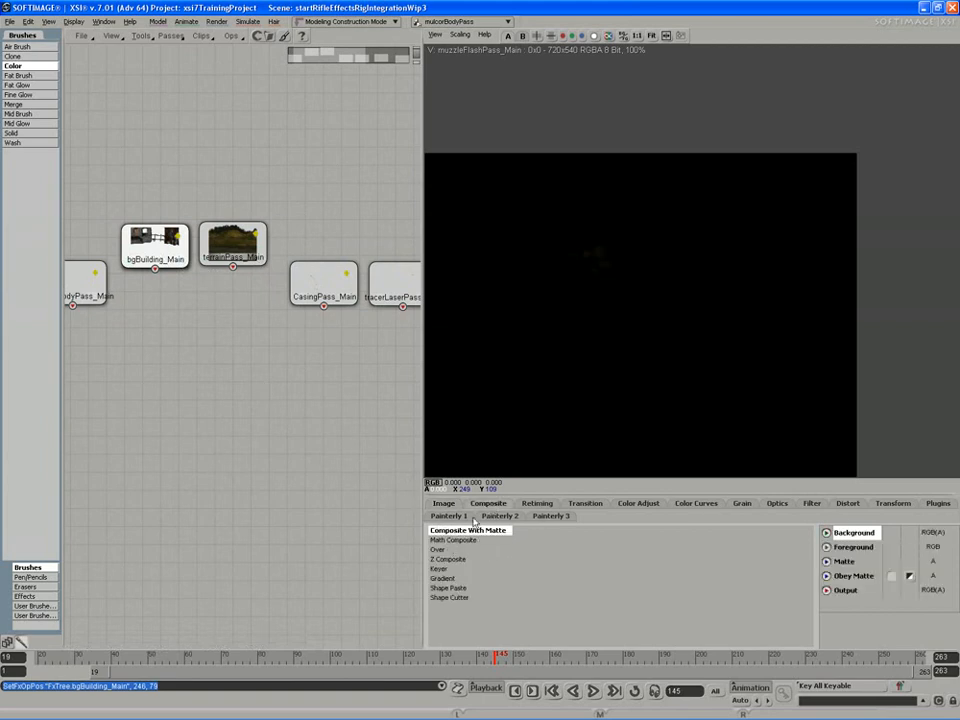
pyautogui.click(188, 382)
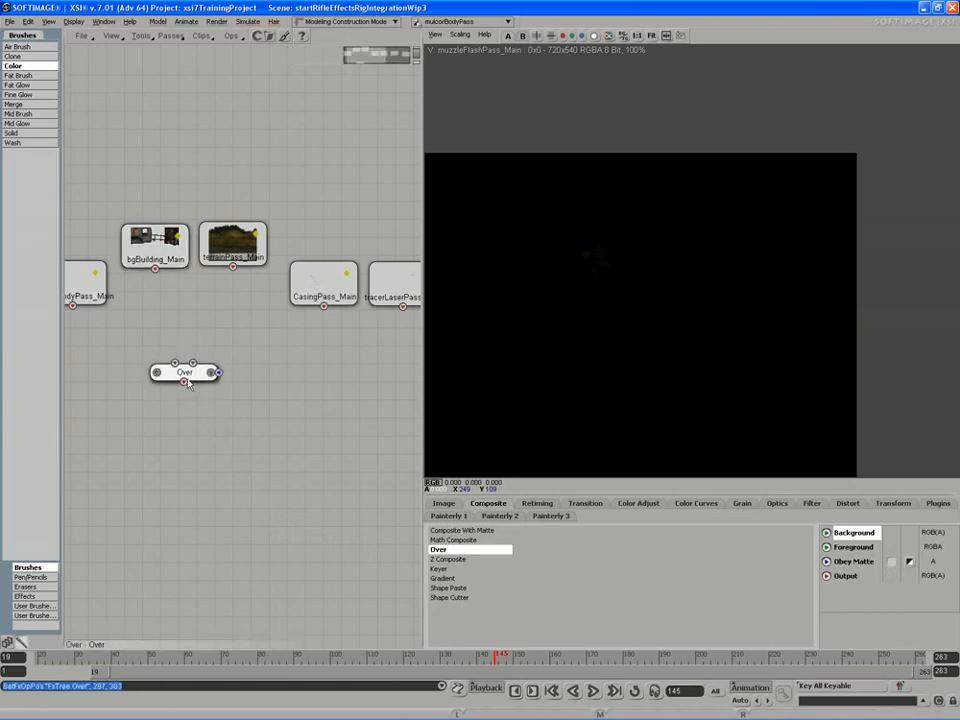
# Place the terrain and bgBuilding nodes just above the Over node and connect the terrain pass to its Background input
pyautogui.moveTo(155, 243); pyautogui.dragTo(222, 325)
pyautogui.moveTo(233, 243); pyautogui.dragTo(130, 316)
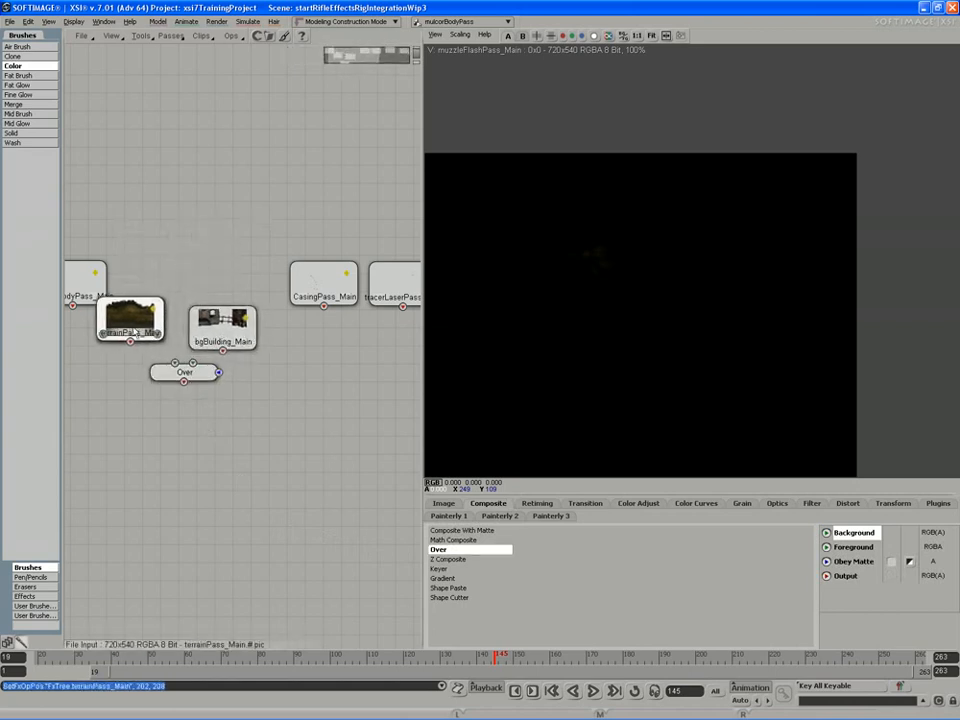
pyautogui.moveTo(142, 383); pyautogui.dragTo(180, 392, button='middle')
pyautogui.moveTo(223, 387); pyautogui.dragTo(199, 435)
pyautogui.moveTo(179, 341); pyautogui.dragTo(154, 375)
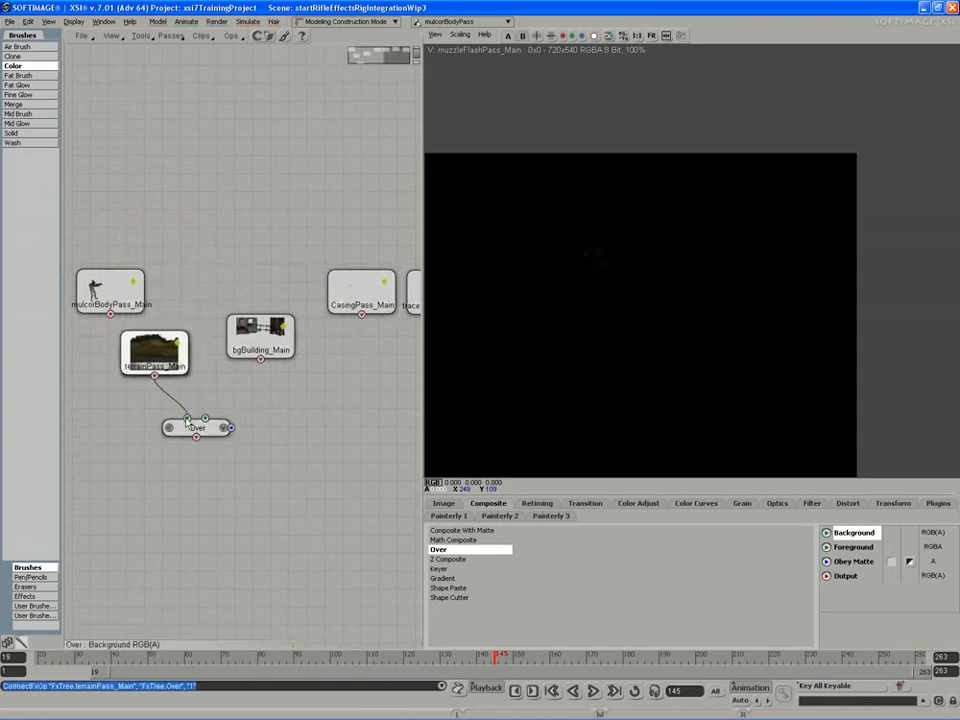
pyautogui.moveTo(188, 424); pyautogui.dragTo(194, 428)
# Connect the bgBuilding pass to the Over node's Foreground input and view the composite
pyautogui.moveTo(268, 360); pyautogui.dragTo(211, 423)
pyautogui.click(230, 433)
pyautogui.moveTo(256, 391)
pyautogui.mouseDown()
pyautogui.moveTo(244, 370)
pyautogui.moveTo(260, 385)
pyautogui.mouseUp()
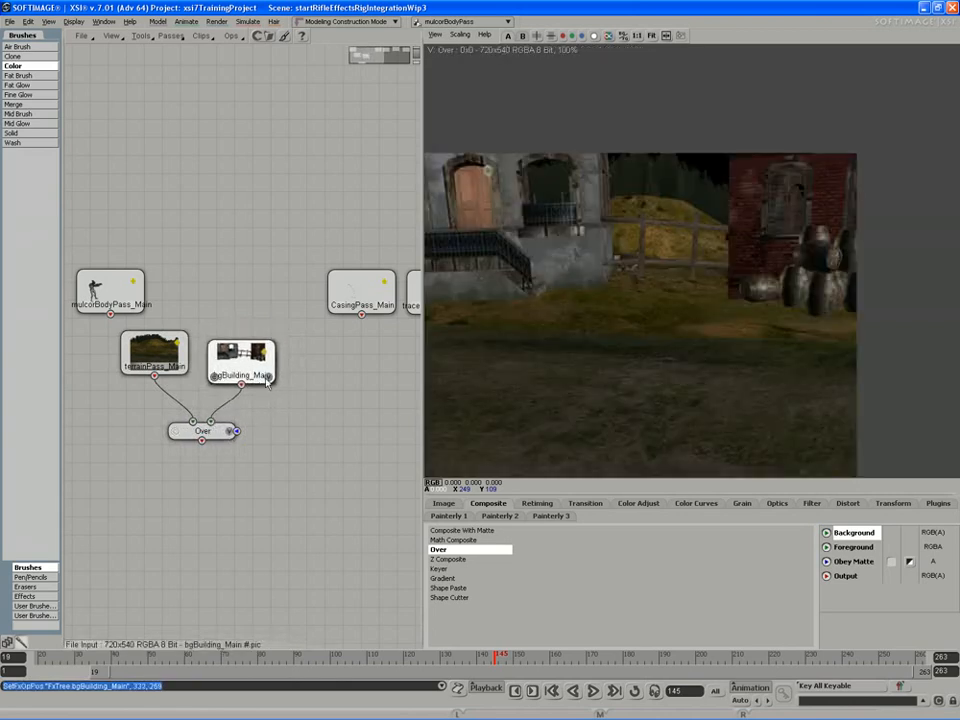
pyautogui.moveTo(339, 383); pyautogui.dragTo(341, 381, button='middle')
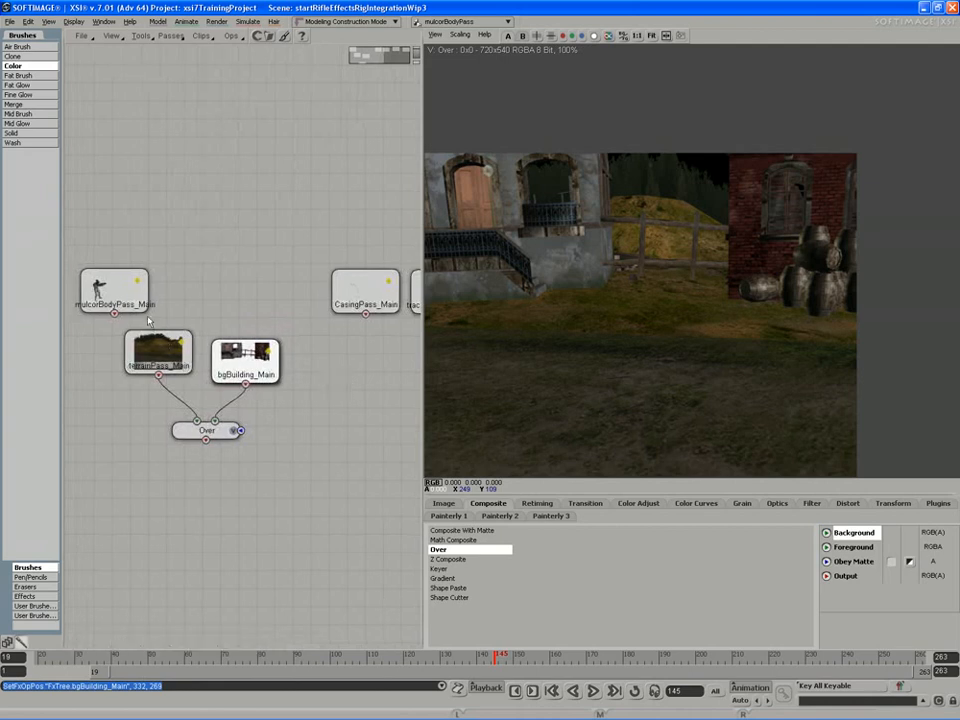
# Move the mulcorBodyPass node beneath the casing and tracer laser nodes, away from the background composite
pyautogui.moveTo(145, 310); pyautogui.dragTo(245, 295)
pyautogui.moveTo(272, 328); pyautogui.dragTo(194, 315, button='middle')
pyautogui.moveTo(159, 272); pyautogui.dragTo(305, 400)
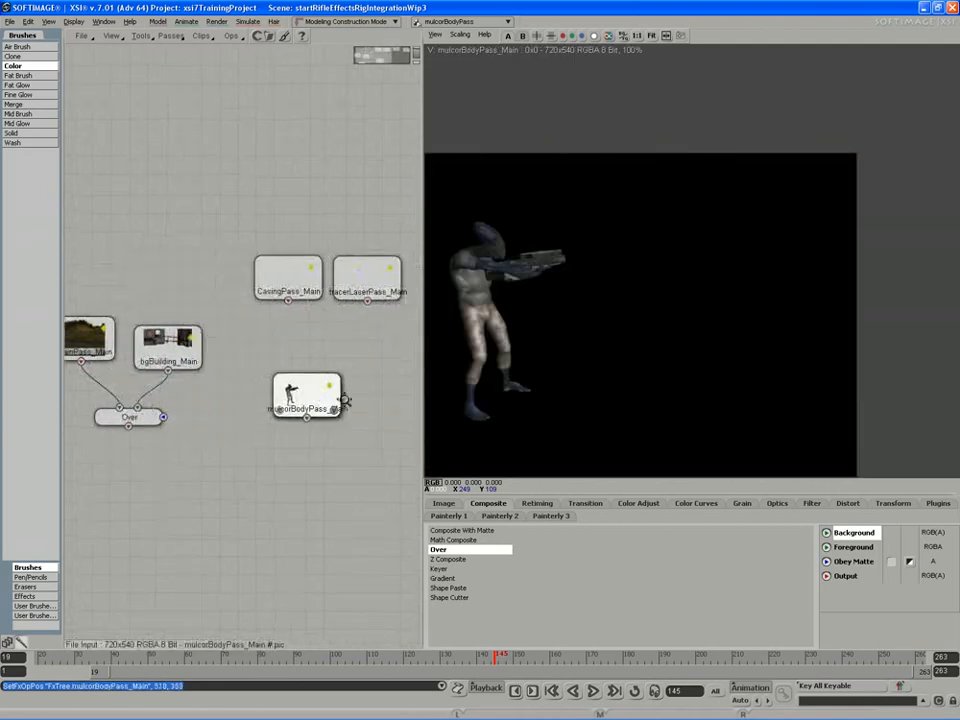
pyautogui.moveTo(344, 400); pyautogui.dragTo(228, 397, button='middle')
pyautogui.moveTo(314, 339); pyautogui.dragTo(238, 354, button='middle')
pyautogui.moveTo(115, 410); pyautogui.dragTo(149, 377)
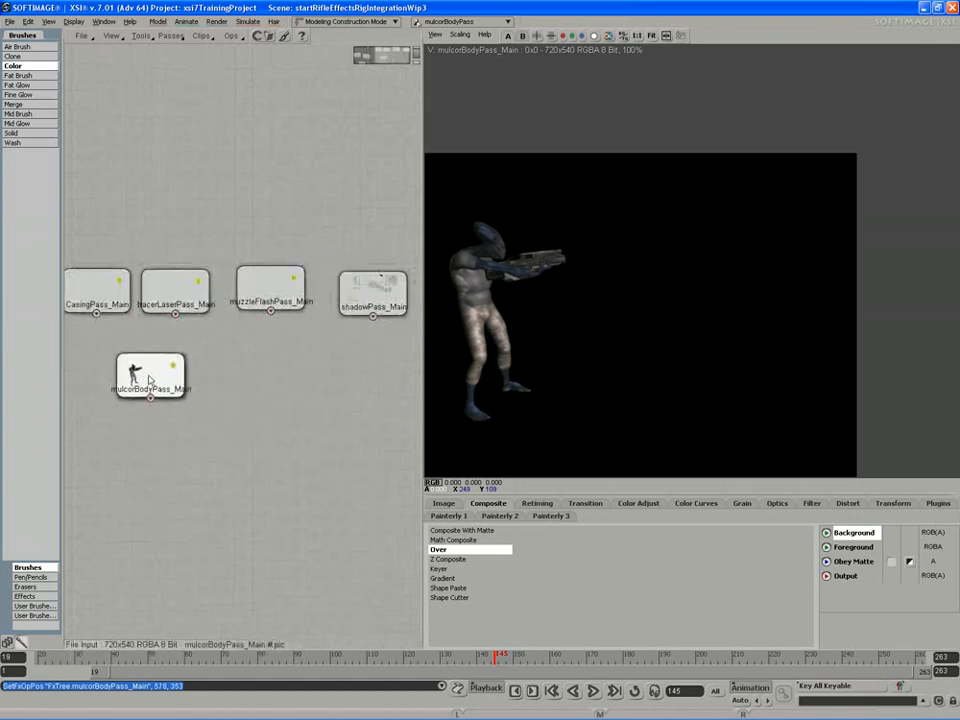
# View the shadow pass, scrub to frame 23, and view the mulcorBody pass at that frame
pyautogui.moveTo(378, 296); pyautogui.dragTo(371, 284)
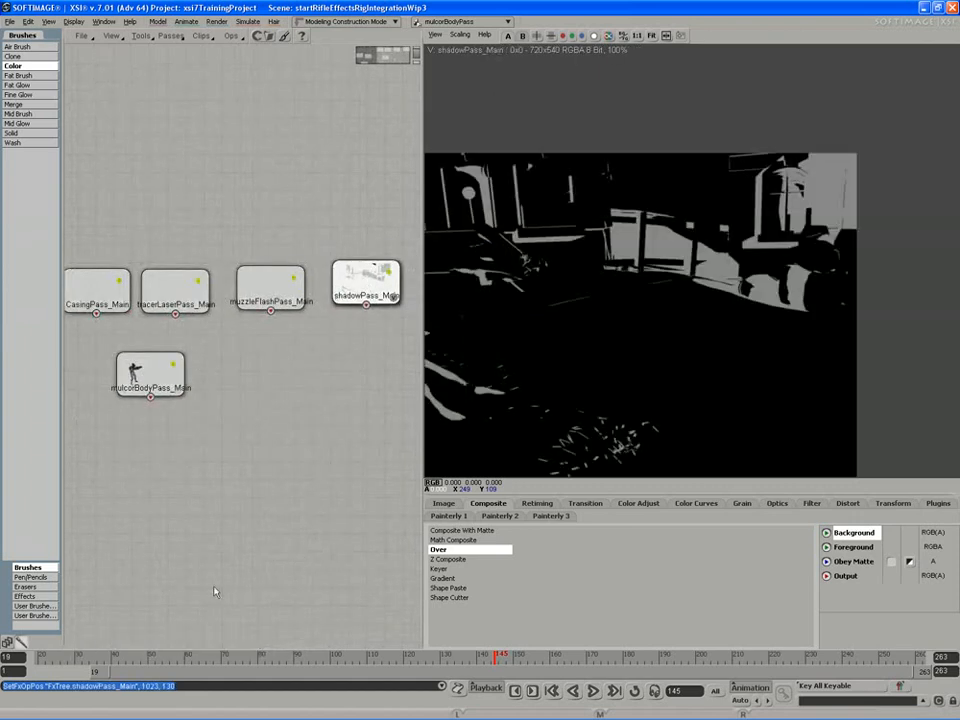
pyautogui.moveTo(110, 656); pyautogui.dragTo(51, 675)
pyautogui.click(179, 391)
pyautogui.moveTo(137, 405); pyautogui.dragTo(156, 411, button='middle')
pyautogui.moveTo(169, 382)
pyautogui.mouseDown()
pyautogui.moveTo(202, 393)
pyautogui.moveTo(181, 379)
pyautogui.mouseUp()
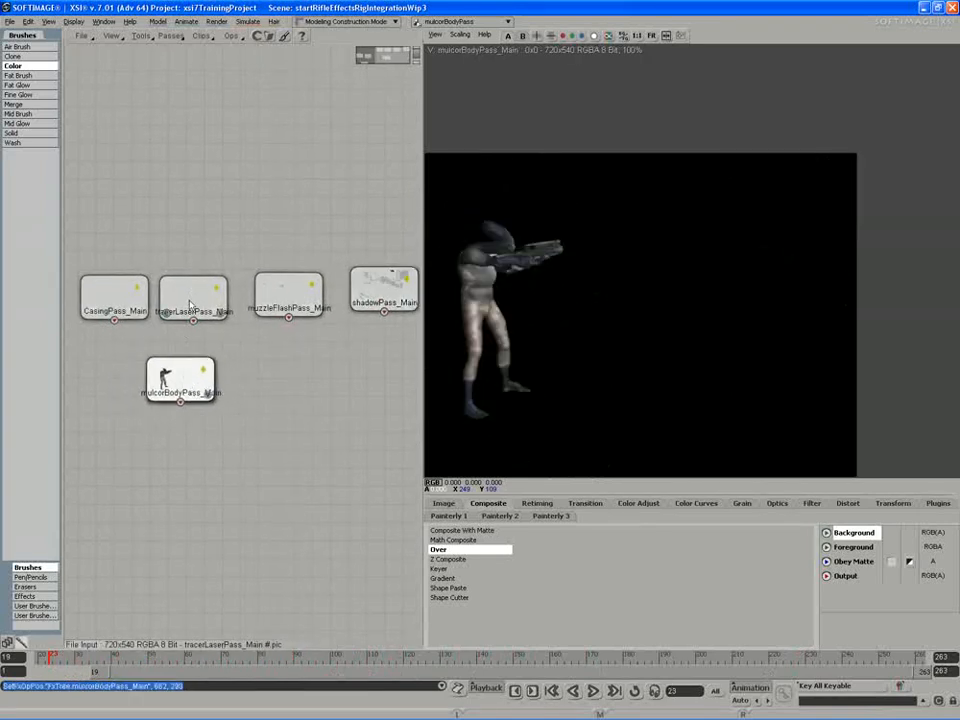
# Inspect the muzzle flash pass with its alpha channel, the tracer laser pass at frame 85, and the casing pass
pyautogui.moveTo(318, 315); pyautogui.dragTo(315, 312)
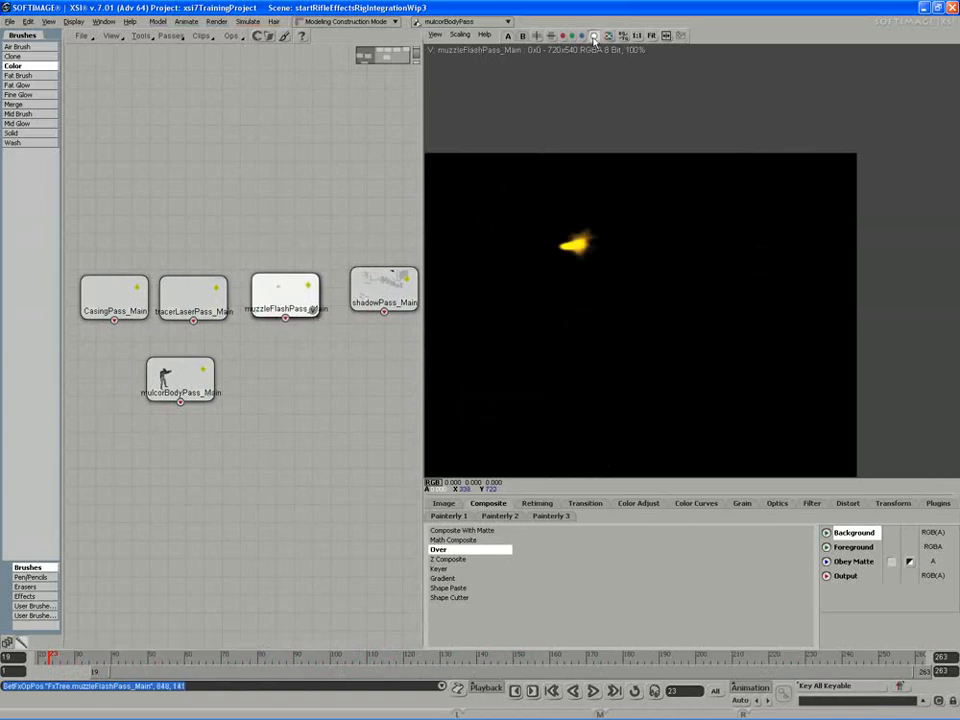
pyautogui.click(594, 37)
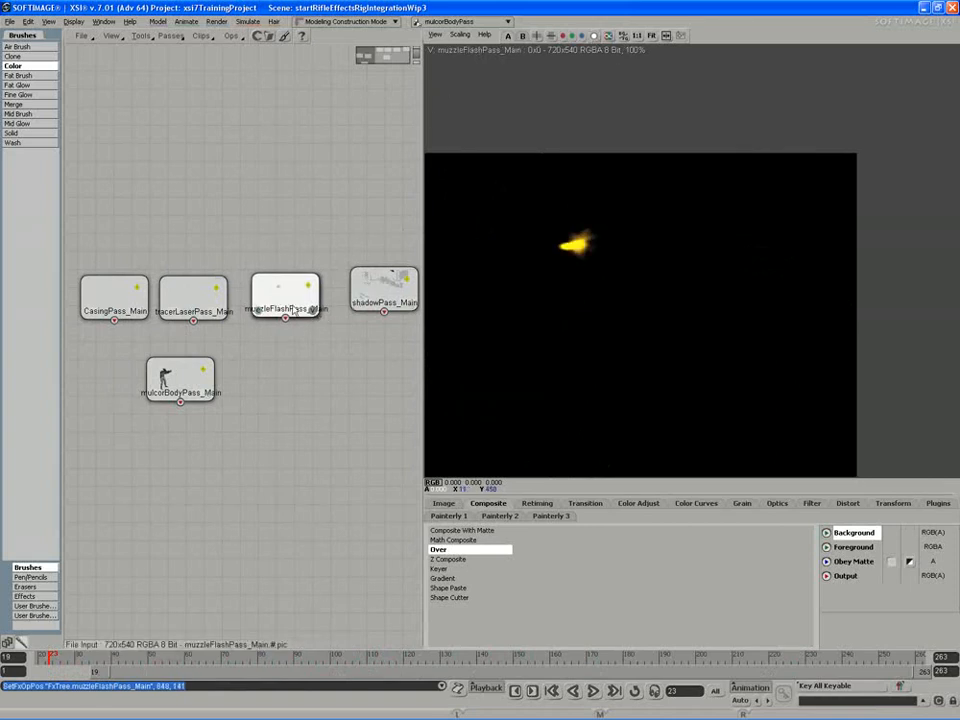
pyautogui.moveTo(291, 310); pyautogui.dragTo(288, 326)
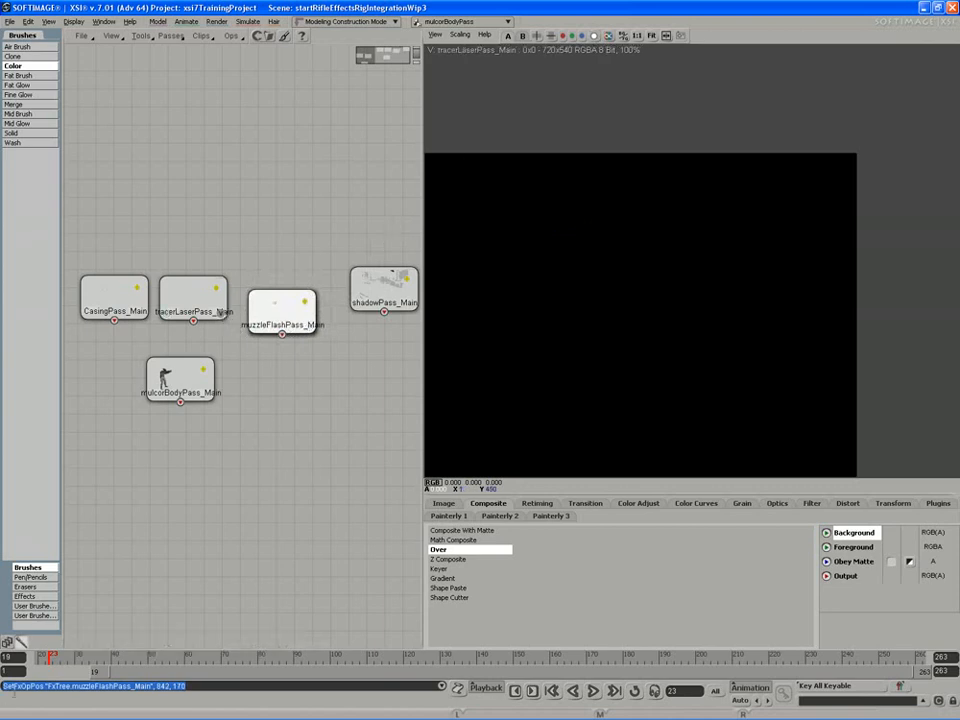
pyautogui.moveTo(235, 661); pyautogui.dragTo(277, 660)
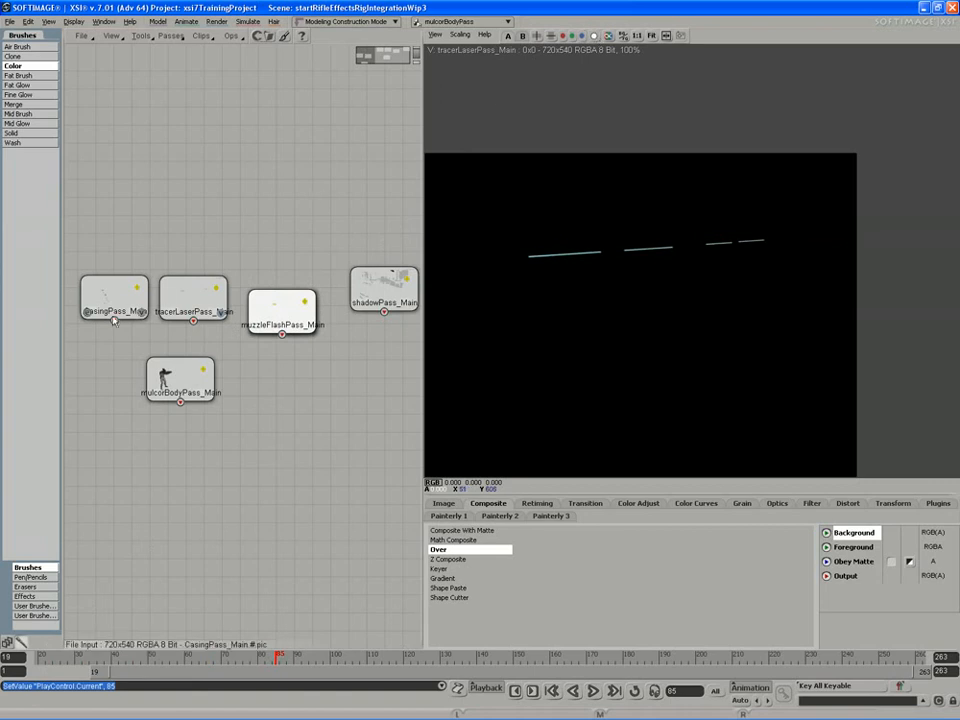
pyautogui.click(143, 316)
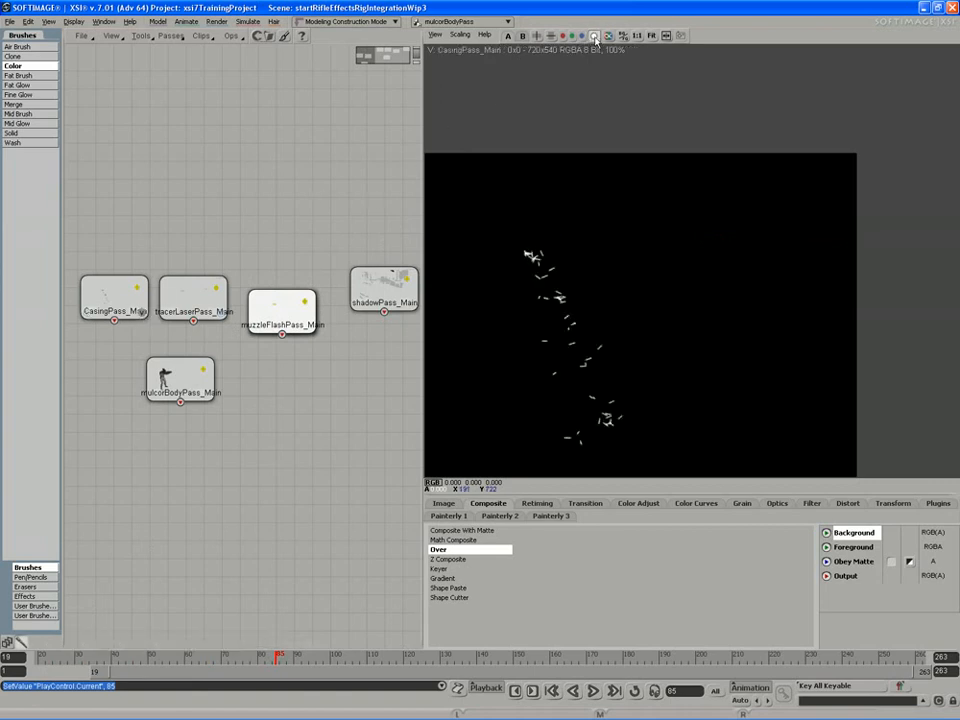
pyautogui.moveTo(163, 464); pyautogui.dragTo(180, 471)
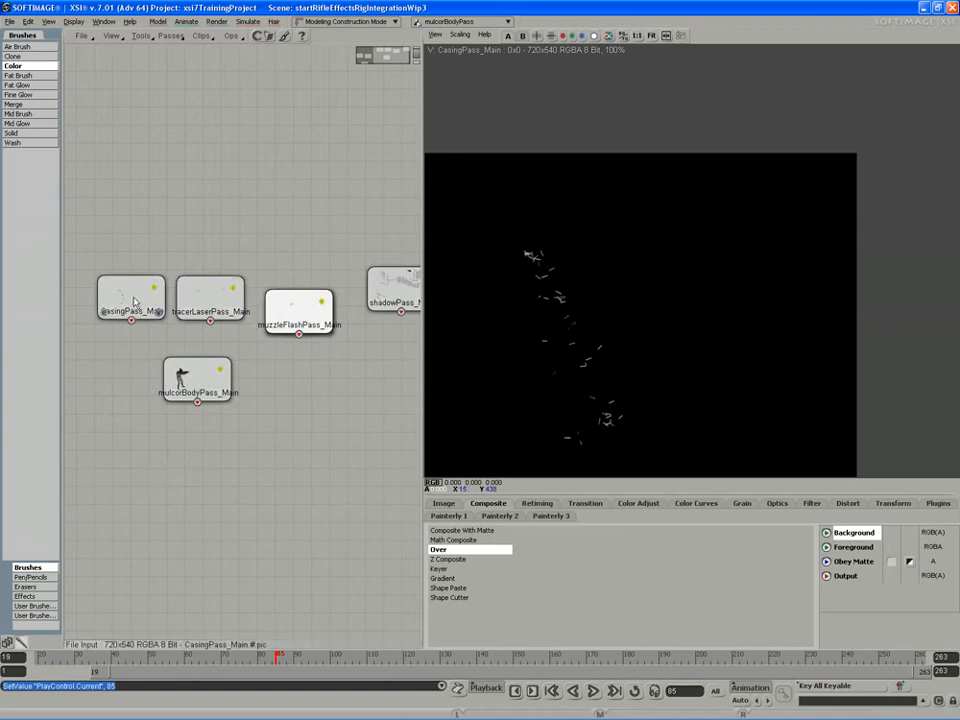
pyautogui.moveTo(134, 302); pyautogui.dragTo(133, 312)
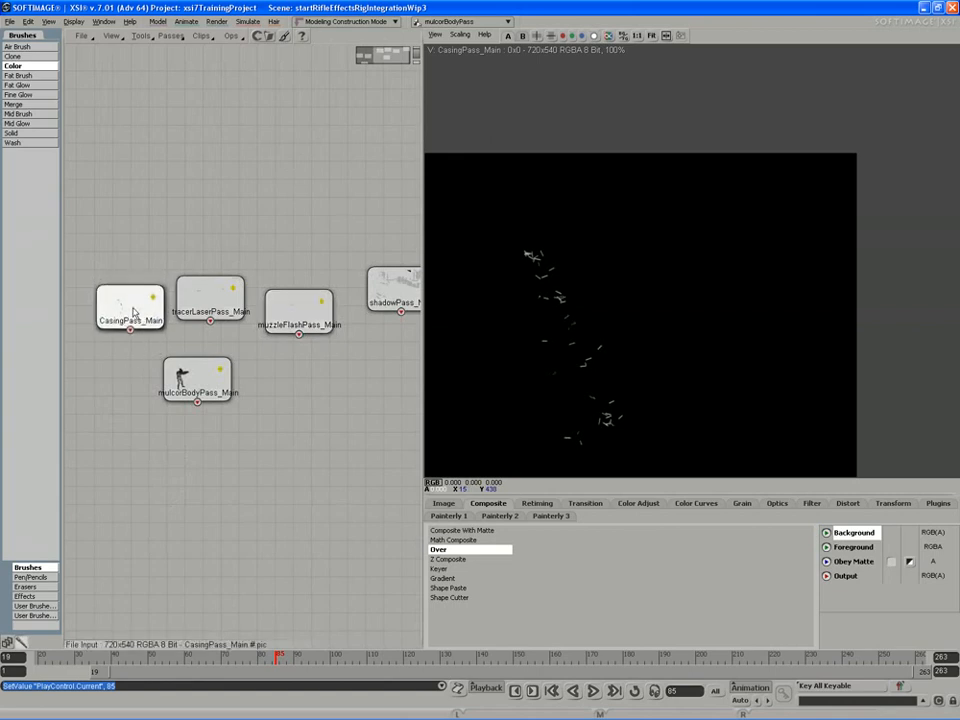
# Add a second Over node with mulcorBodyPass as Background and CasingPass as Foreground, and check it at frame 189
pyautogui.click(275, 450)
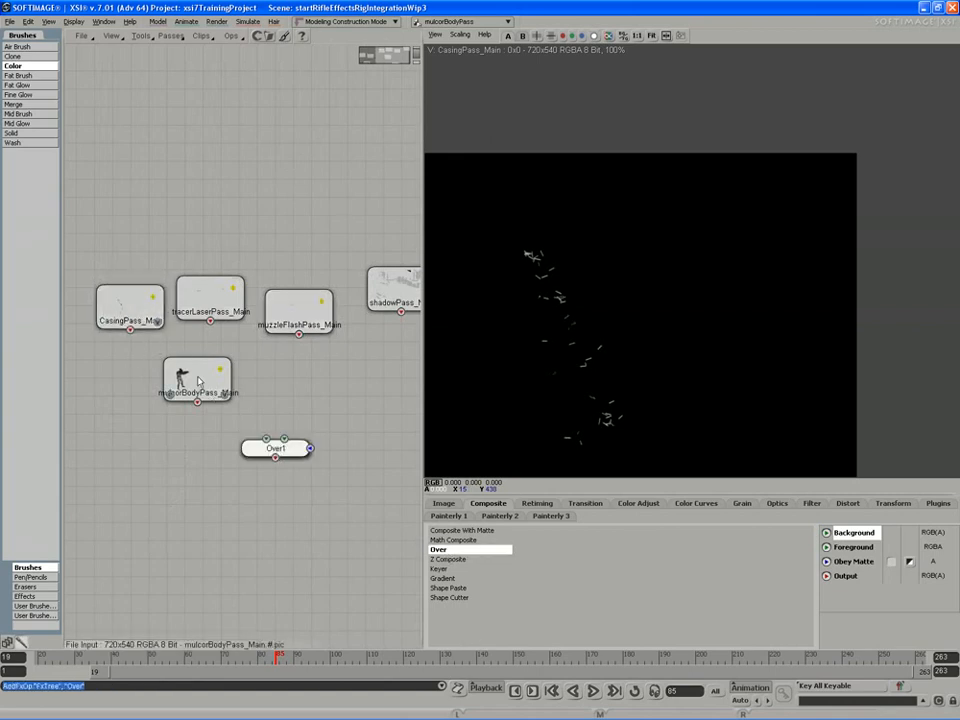
pyautogui.moveTo(198, 385); pyautogui.dragTo(176, 397)
pyautogui.moveTo(264, 451); pyautogui.dragTo(193, 457)
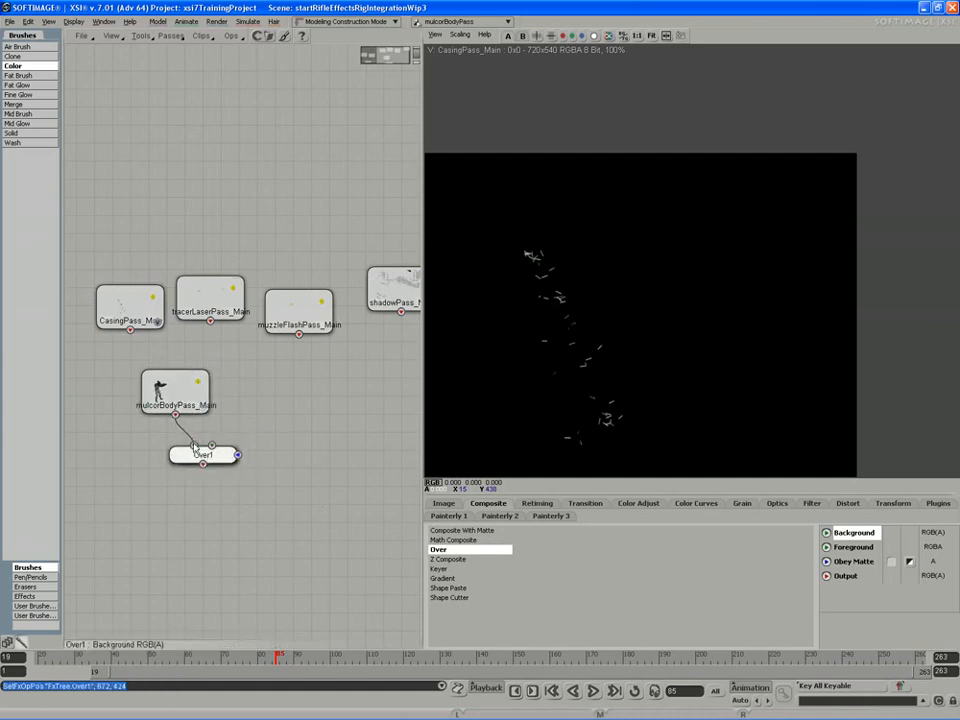
pyautogui.moveTo(134, 312); pyautogui.dragTo(210, 447)
pyautogui.moveTo(82, 658); pyautogui.dragTo(657, 659)
# Arrange the tracer laser and muzzle flash nodes in a row beside the casing node
pyautogui.moveTo(288, 310); pyautogui.dragTo(331, 384)
pyautogui.moveTo(209, 312); pyautogui.dragTo(317, 338)
pyautogui.moveTo(332, 385); pyautogui.dragTo(396, 388)
pyautogui.click(318, 331)
pyautogui.moveTo(318, 331); pyautogui.dragTo(333, 398)
pyautogui.moveTo(326, 407); pyautogui.dragTo(284, 385, button='middle')
pyautogui.moveTo(324, 389); pyautogui.dragTo(283, 372)
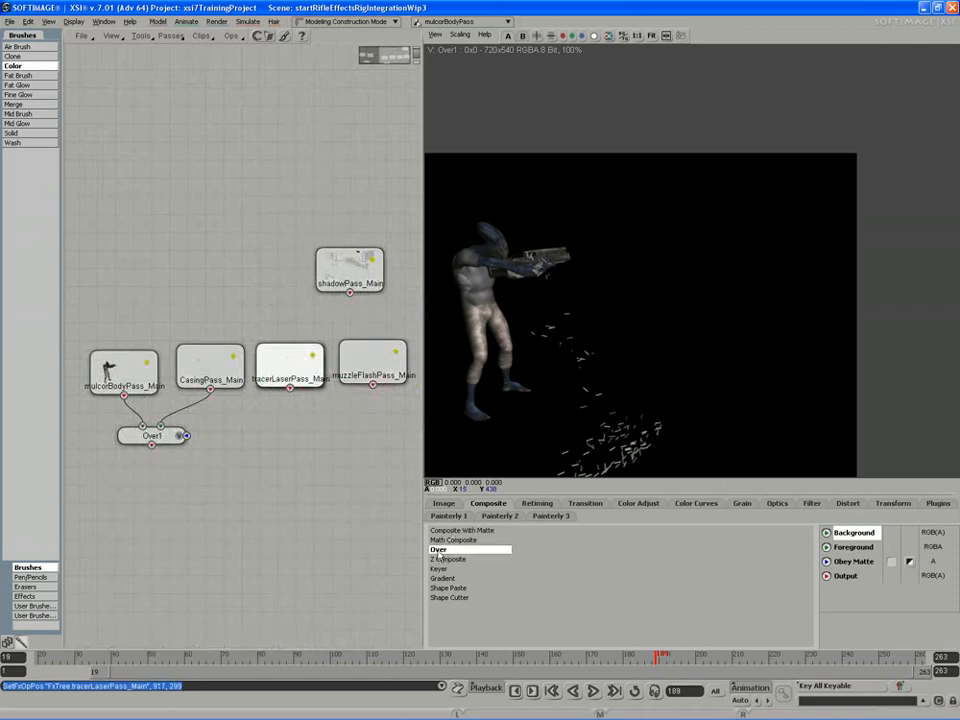
# Add a third Over node with Over1 as Background and tracerLaserPass as Foreground, and reposition it and the muzzle flash node
pyautogui.moveTo(437, 557); pyautogui.dragTo(244, 492)
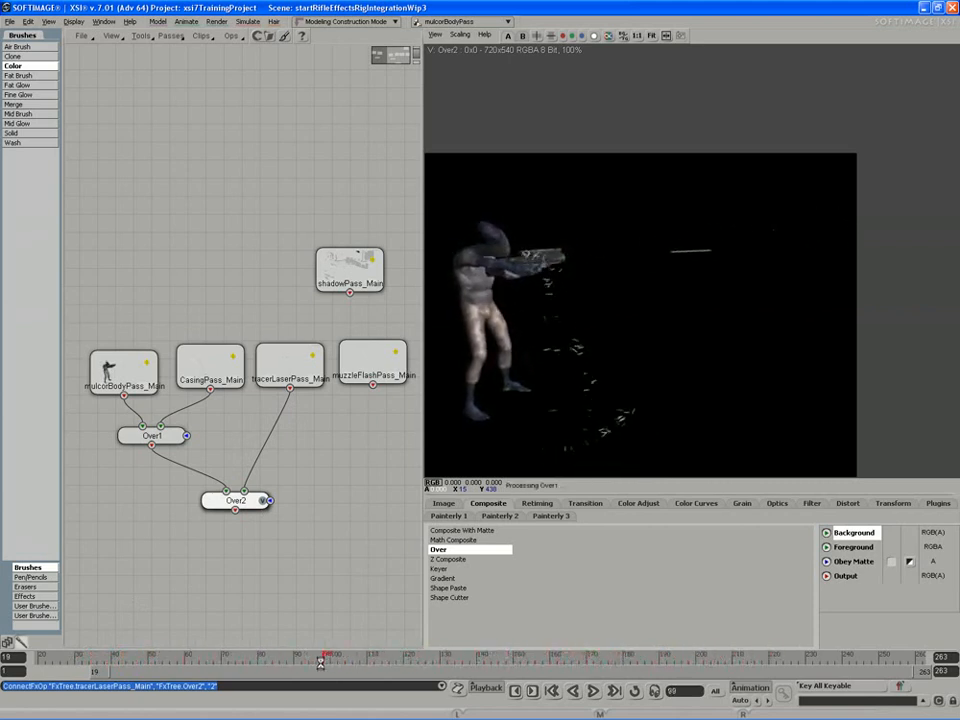
pyautogui.moveTo(380, 368)
pyautogui.mouseDown()
pyautogui.moveTo(360, 392)
pyautogui.moveTo(394, 386)
pyautogui.moveTo(382, 377)
pyautogui.mouseUp()
pyautogui.moveTo(235, 500); pyautogui.dragTo(241, 514)
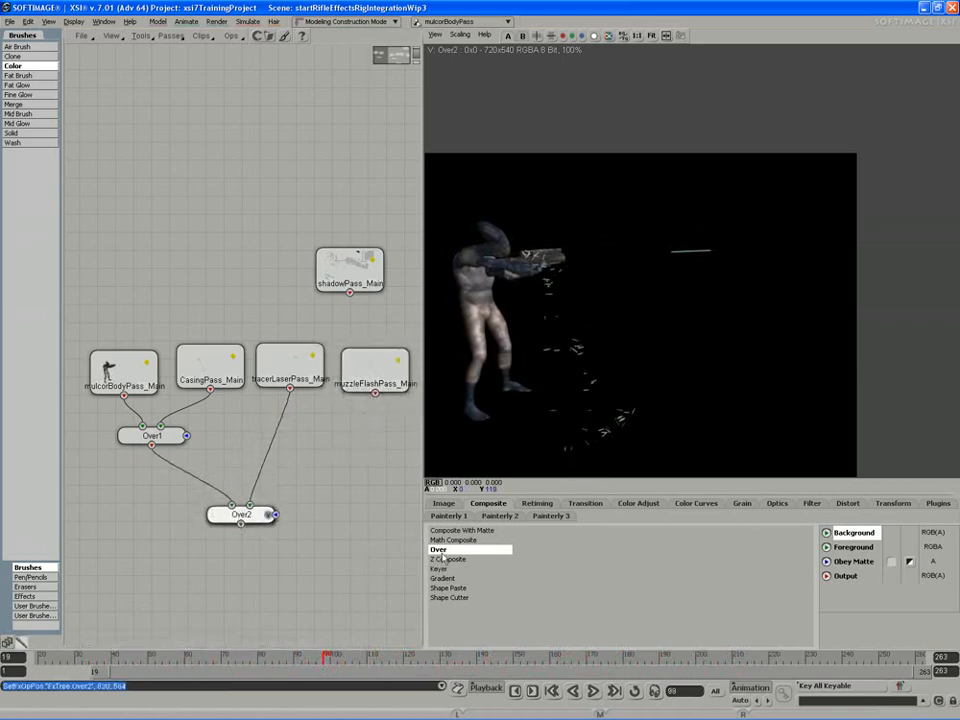
# Add another Over node with Over2 as Background and muzzleFlashPass as Foreground, and check it at frame 167
pyautogui.middleClick(315, 537)
pyautogui.moveTo(316, 538)
pyautogui.mouseDown()
pyautogui.moveTo(301, 543)
pyautogui.moveTo(293, 533)
pyautogui.moveTo(311, 533)
pyautogui.mouseUp()
pyautogui.click(331, 541)
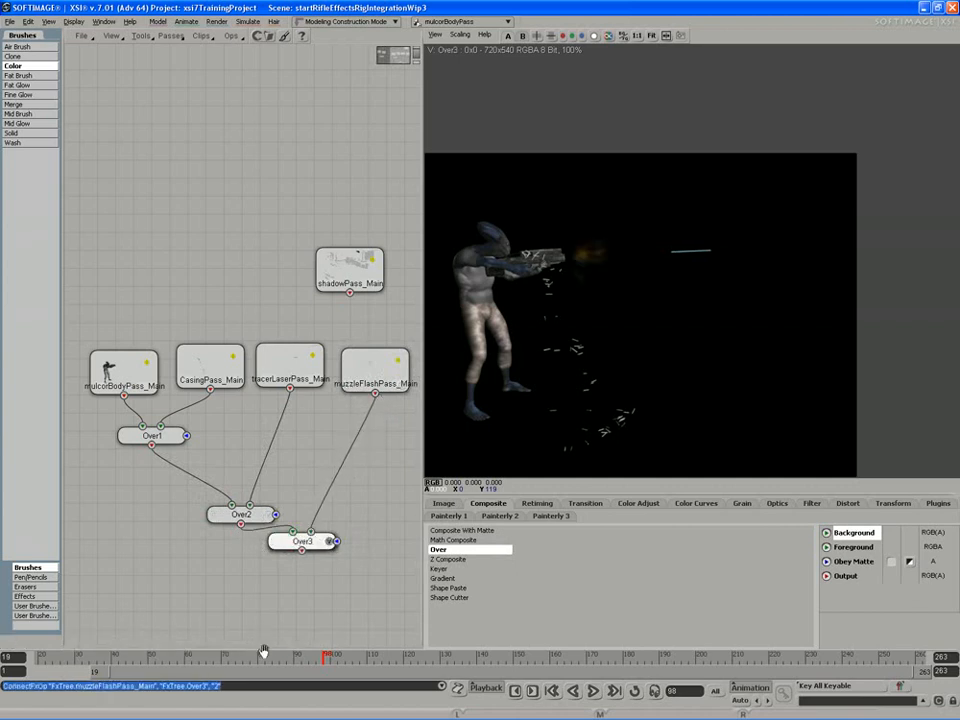
pyautogui.moveTo(263, 655); pyautogui.dragTo(577, 663)
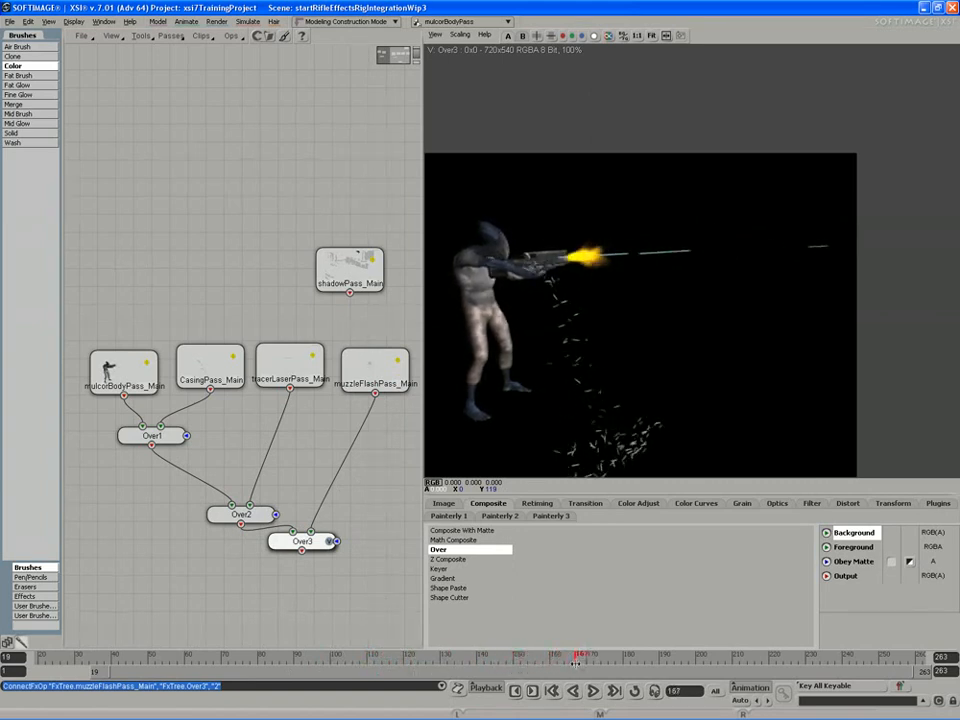
# Try a Math Composite node with Over3 as Background and muzzleFlashPass as Foreground, view it, and open its properties
pyautogui.scroll(-2, 311, 514)
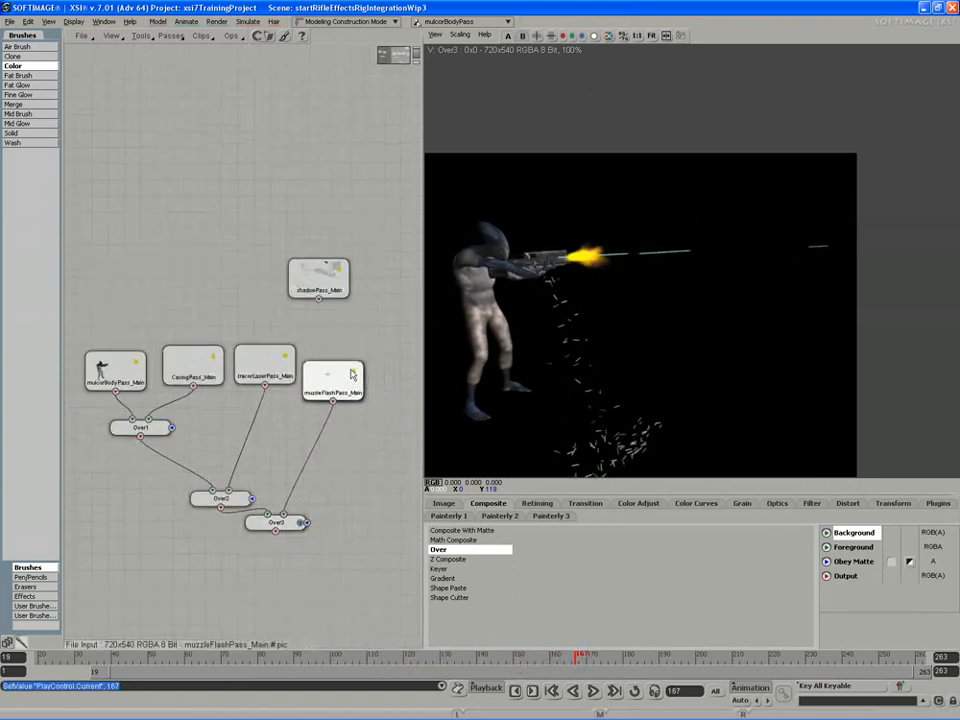
pyautogui.moveTo(351, 375); pyautogui.dragTo(359, 362)
pyautogui.click(456, 530)
pyautogui.click(459, 541)
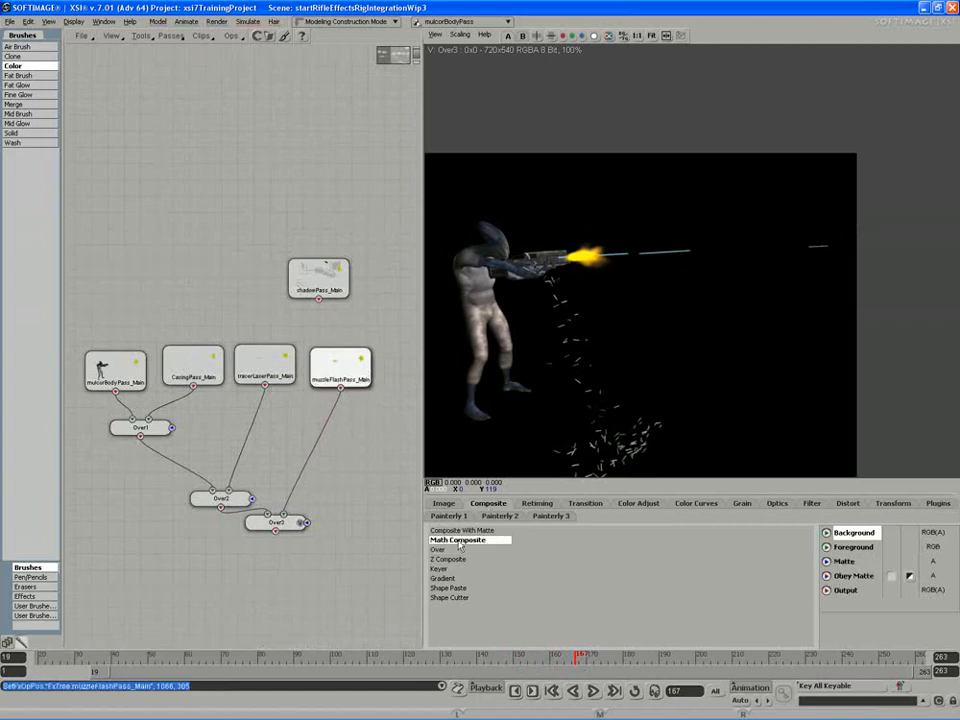
pyautogui.moveTo(459, 545); pyautogui.dragTo(334, 554)
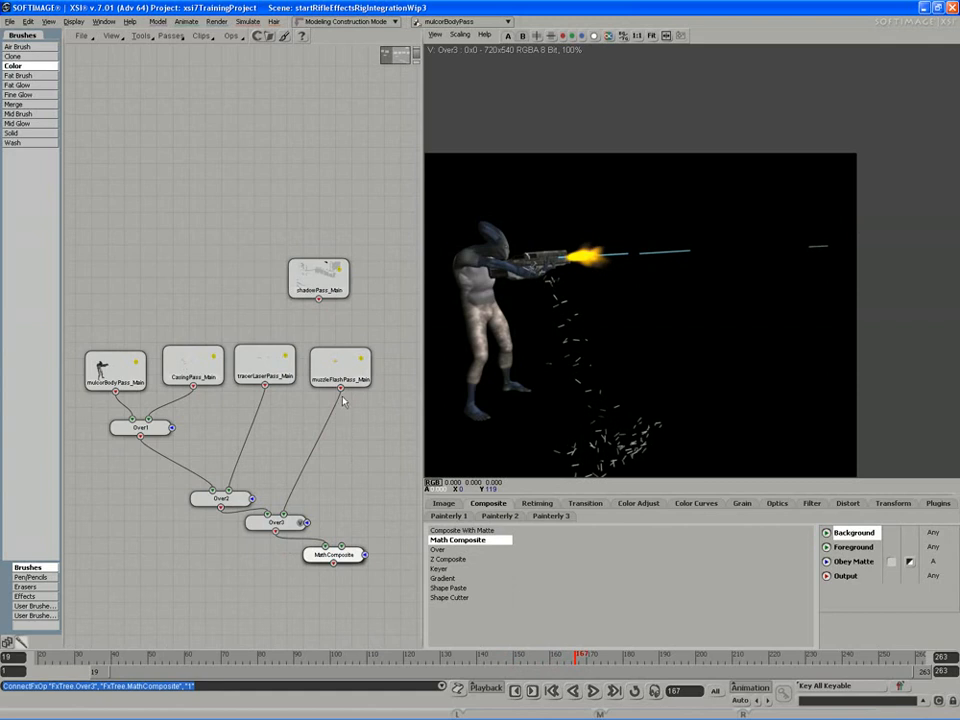
pyautogui.moveTo(340, 389); pyautogui.dragTo(353, 558)
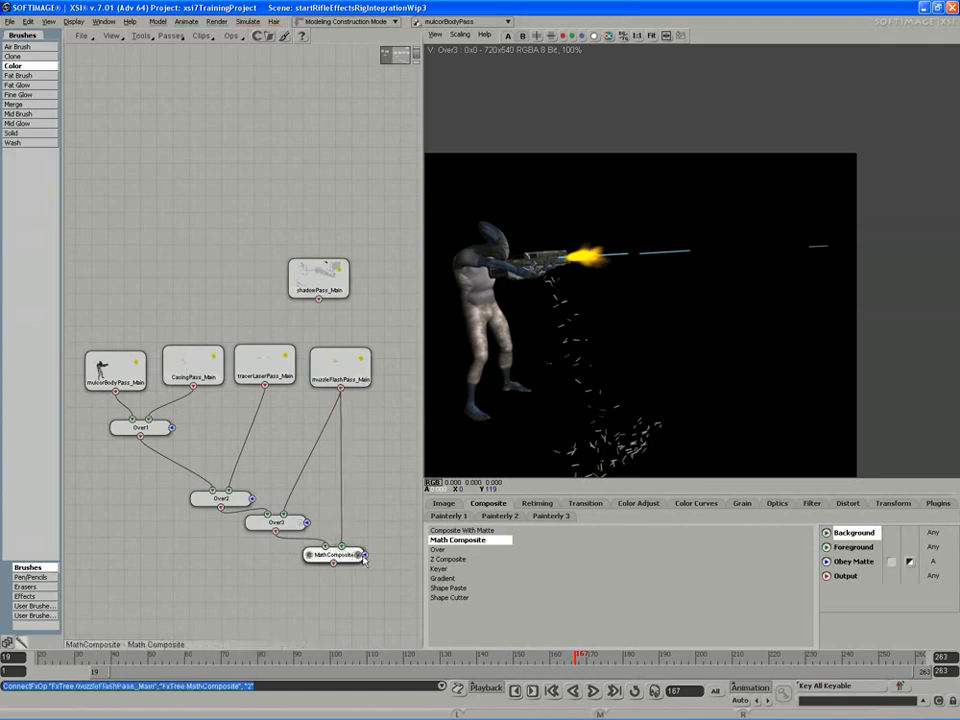
pyautogui.click(340, 555)
pyautogui.doubleClick(307, 561)
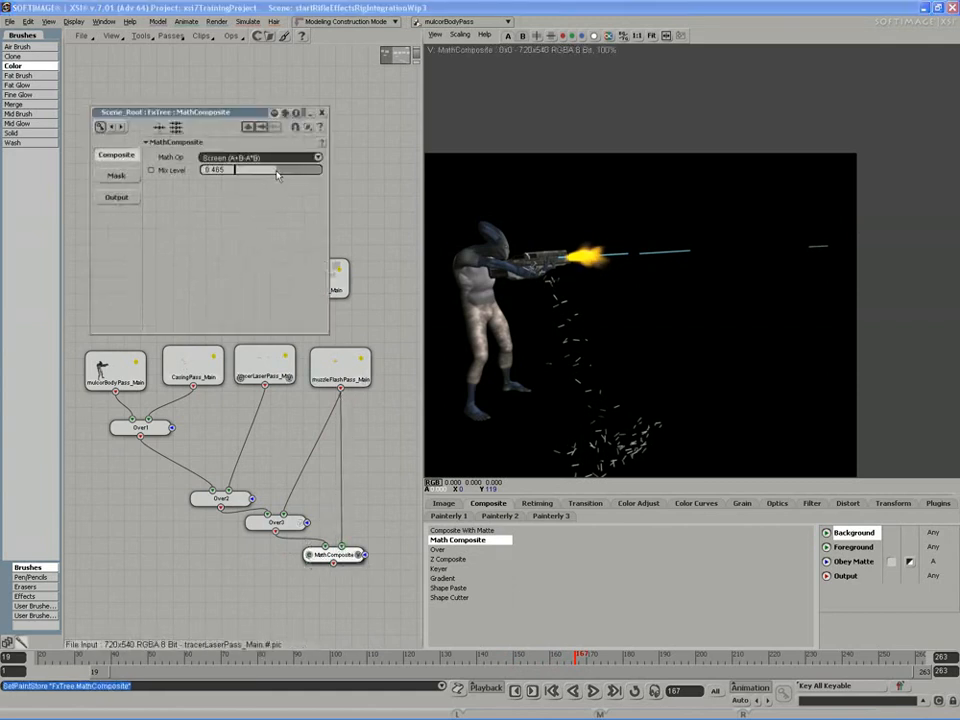
# Try the Multiply, Add and Difference math operations on the Math Composite node, with Mix Level set to 0.111 and 0.778
pyautogui.moveTo(303, 176); pyautogui.dragTo(245, 171)
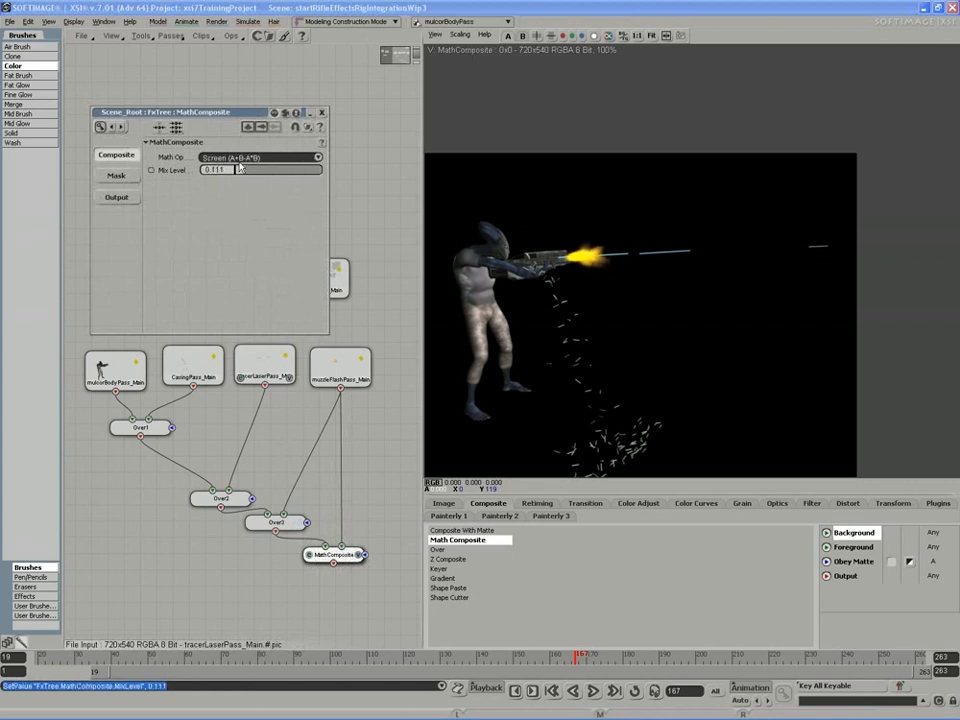
pyautogui.click(240, 157)
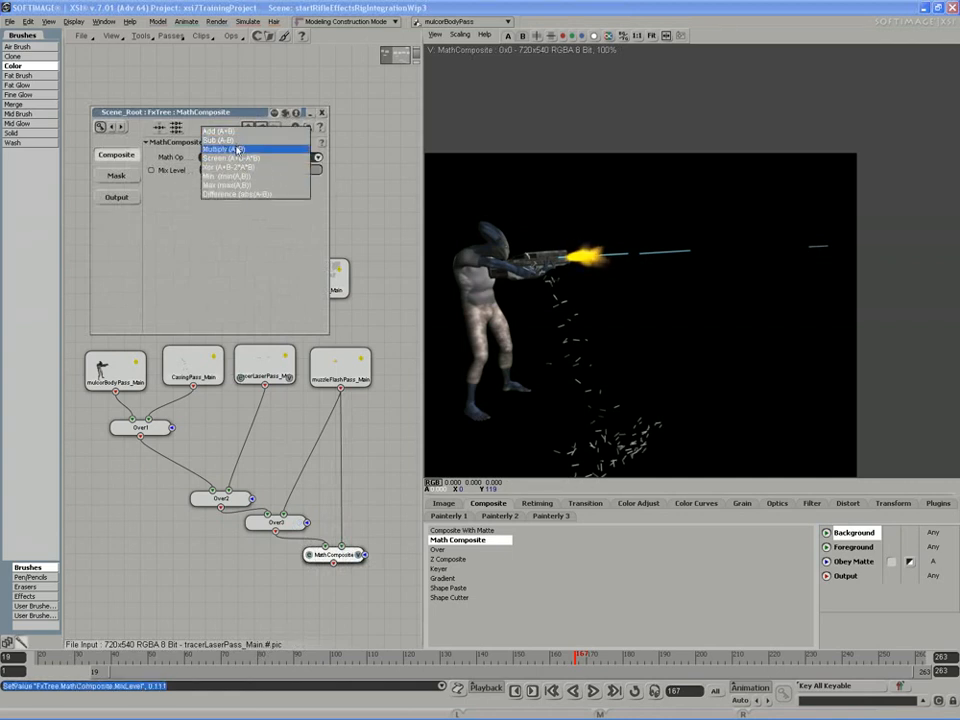
pyautogui.click(236, 149)
pyautogui.click(236, 157)
pyautogui.click(225, 140)
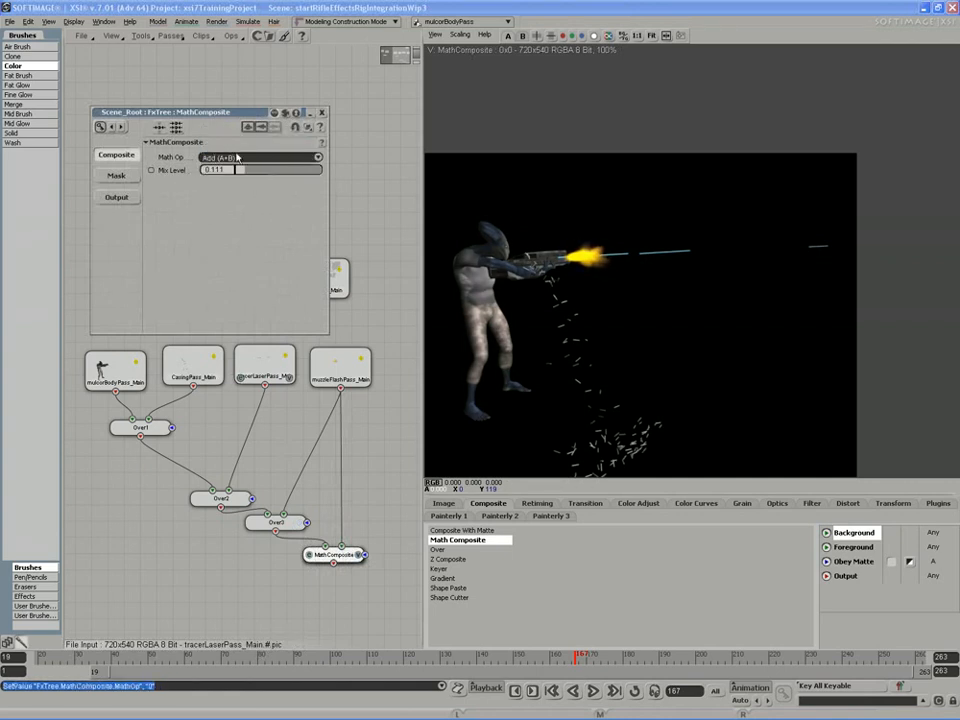
pyautogui.click(236, 157)
pyautogui.click(237, 221)
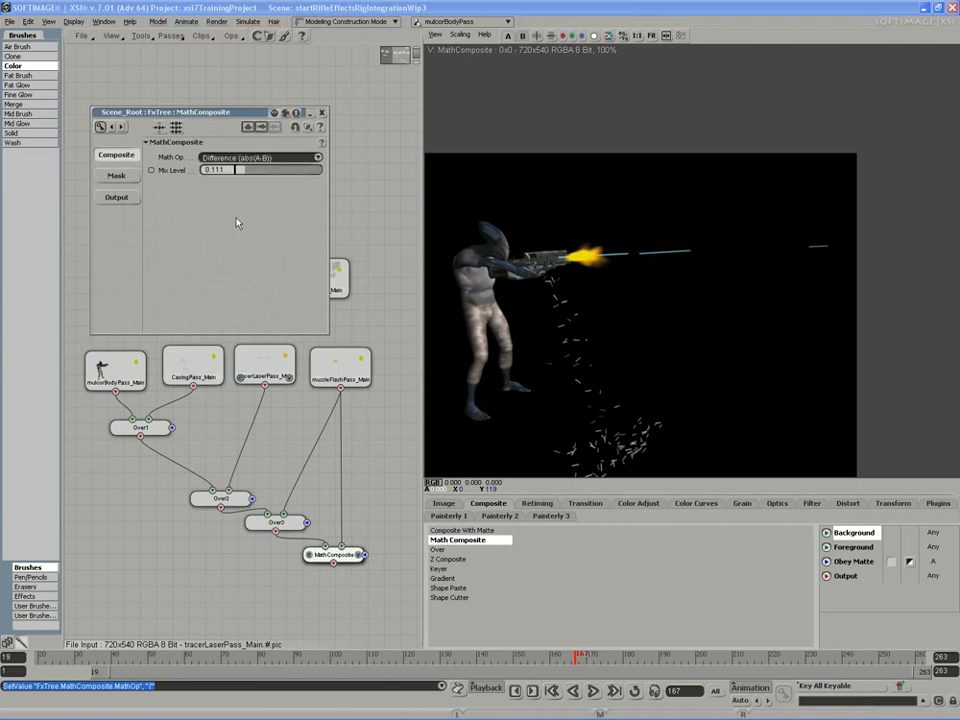
pyautogui.moveTo(253, 169); pyautogui.dragTo(285, 173)
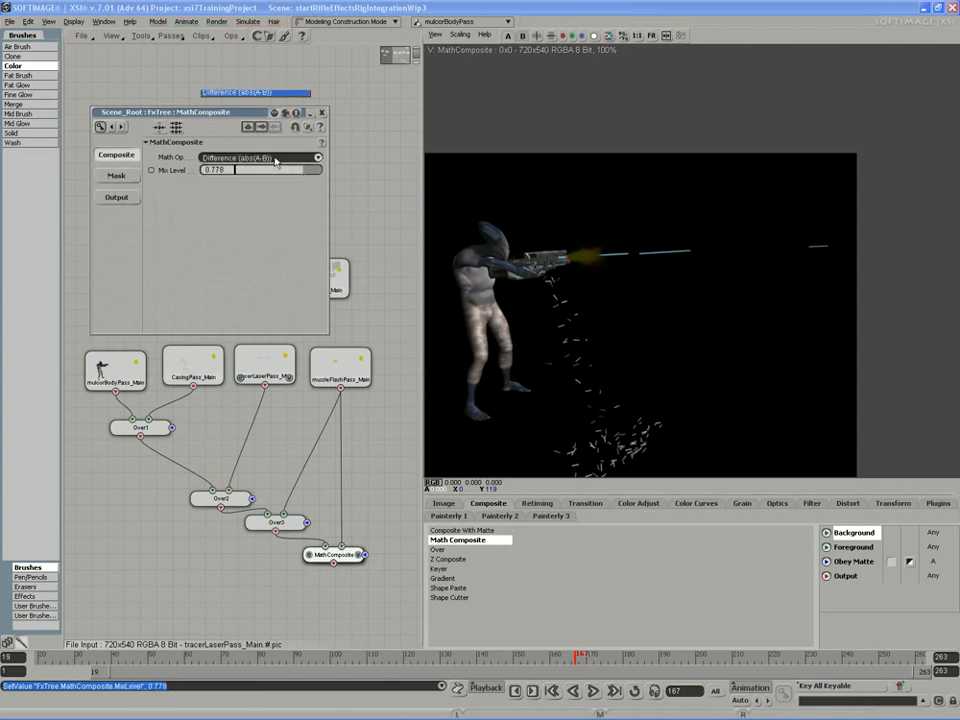
# Try the Multiply (A*B) operation with a Mix Level of 0.361 and check the result across the timeline to frame 44
pyautogui.click(270, 116)
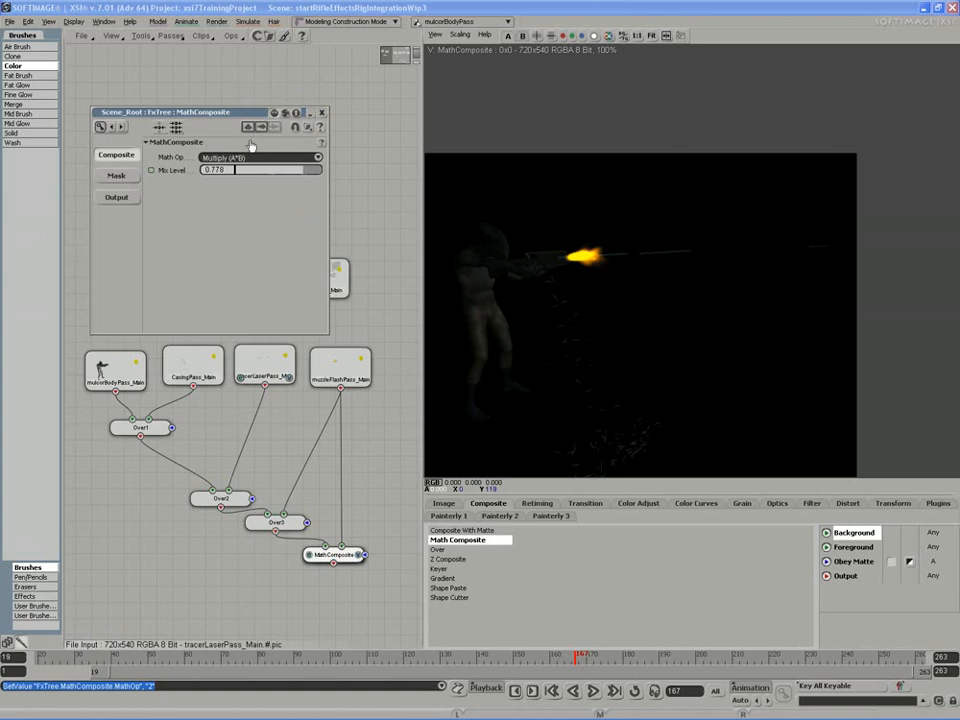
pyautogui.moveTo(280, 176); pyautogui.dragTo(263, 170)
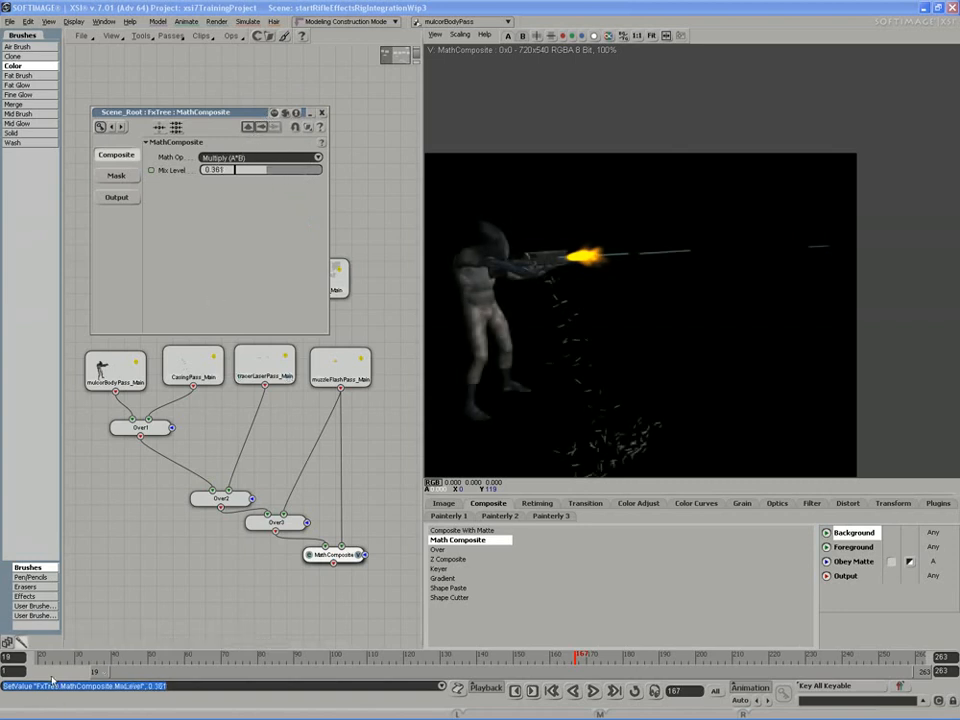
pyautogui.moveTo(49, 657); pyautogui.dragTo(588, 638)
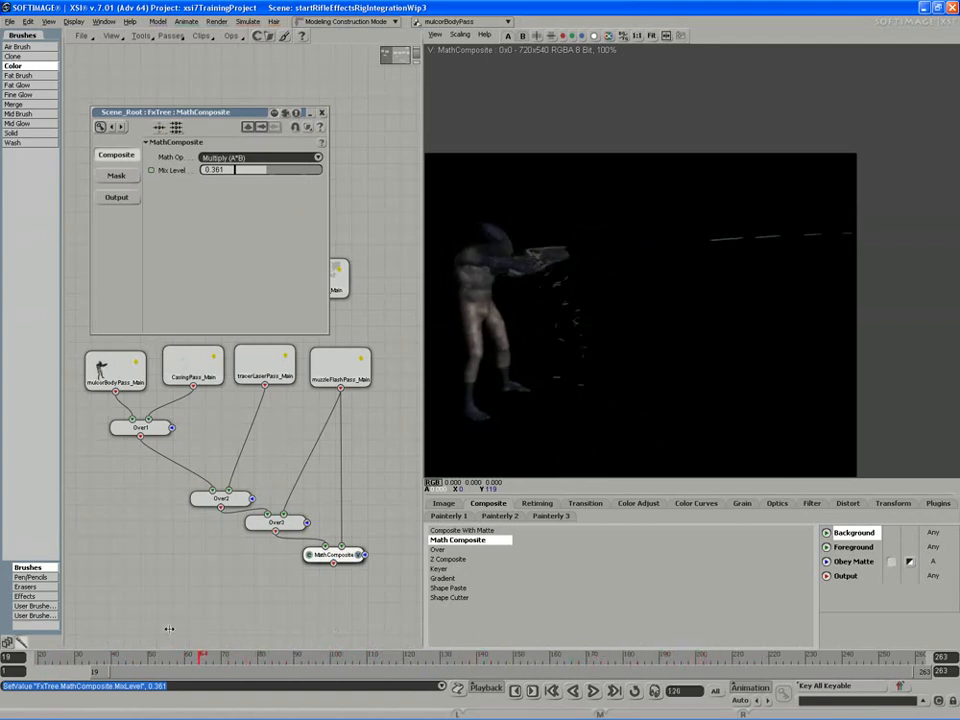
pyautogui.click(127, 657)
# Try the Add (A+B) operation, check it up to frame 136, and close the Math Composite properties
pyautogui.click(247, 162)
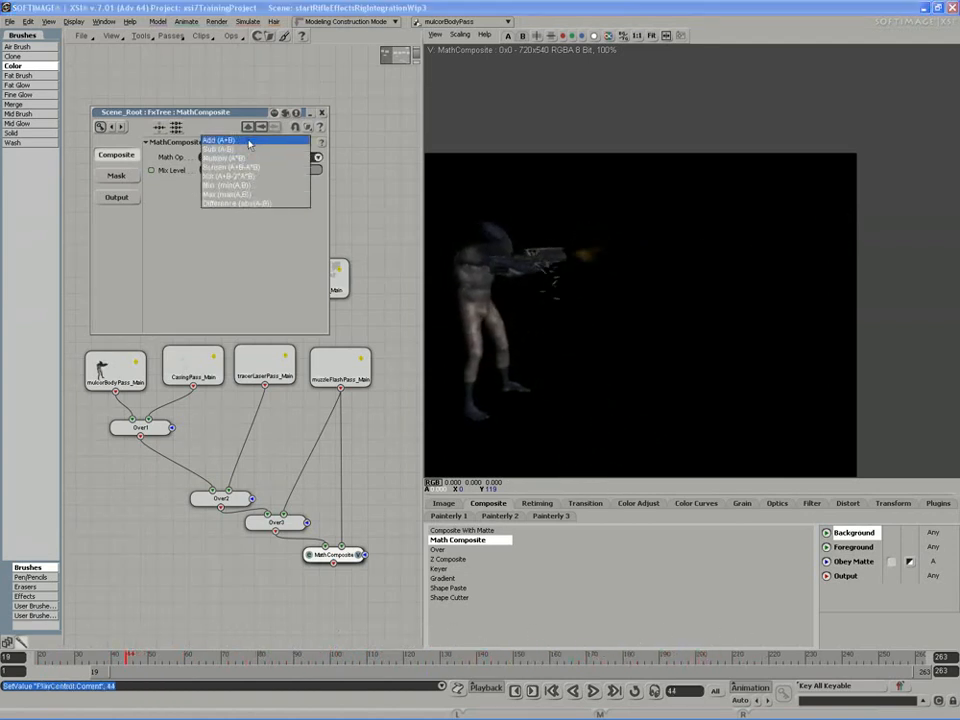
pyautogui.click(249, 146)
pyautogui.moveTo(127, 657); pyautogui.dragTo(468, 685)
pyautogui.click(322, 112)
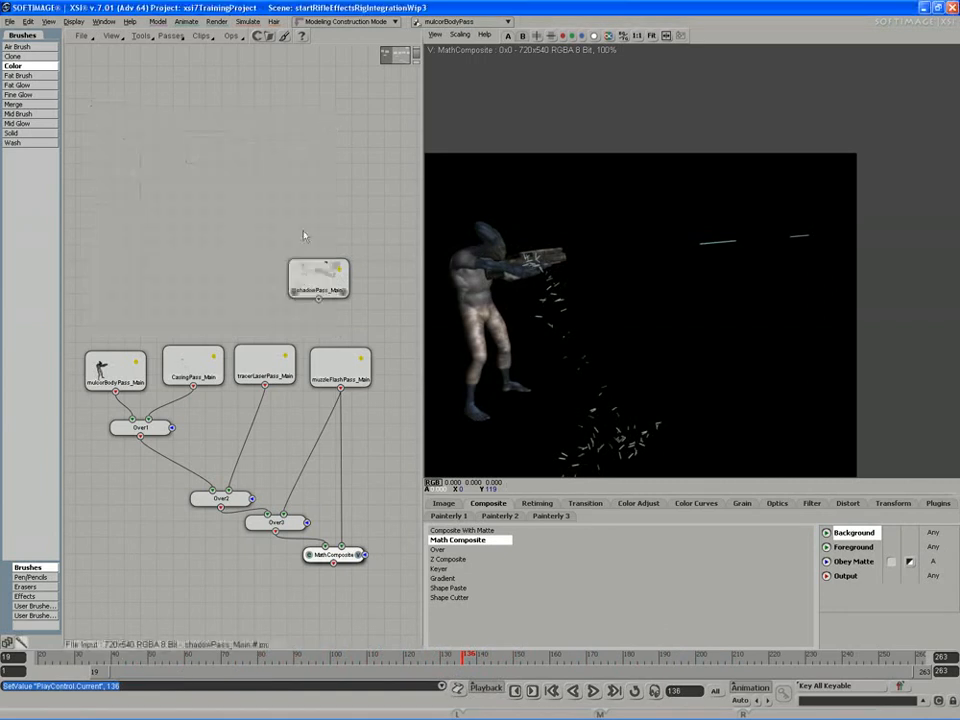
# Disconnect the muzzle flash pass from the Math Composite node and delete that node
pyautogui.moveTo(340, 370); pyautogui.dragTo(346, 359)
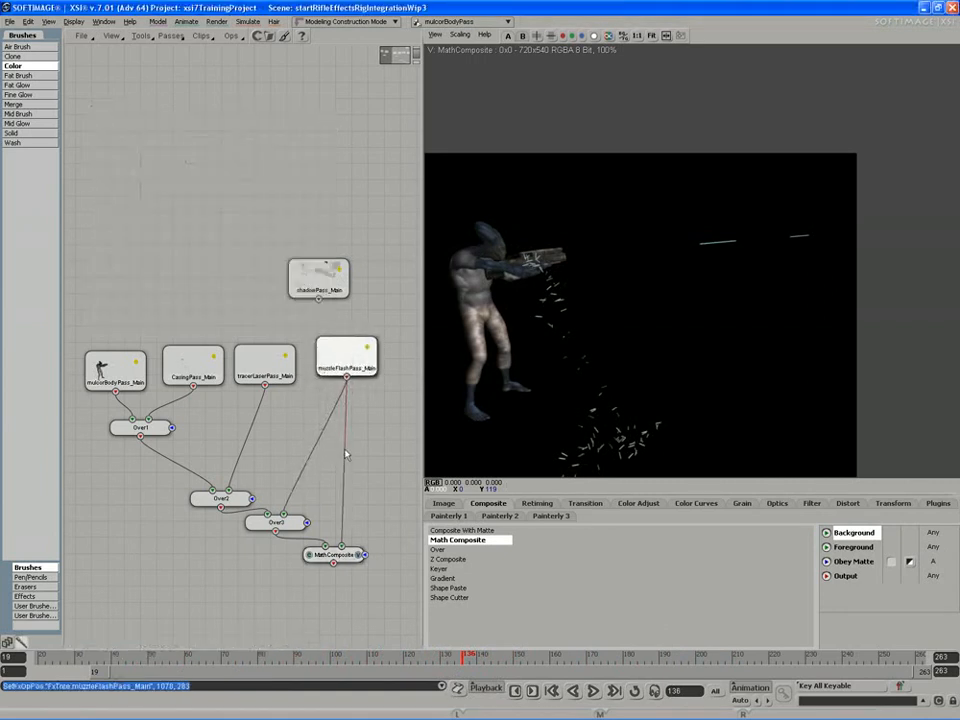
pyautogui.middleClick(347, 453)
pyautogui.hotkey('ctrl', 'z')
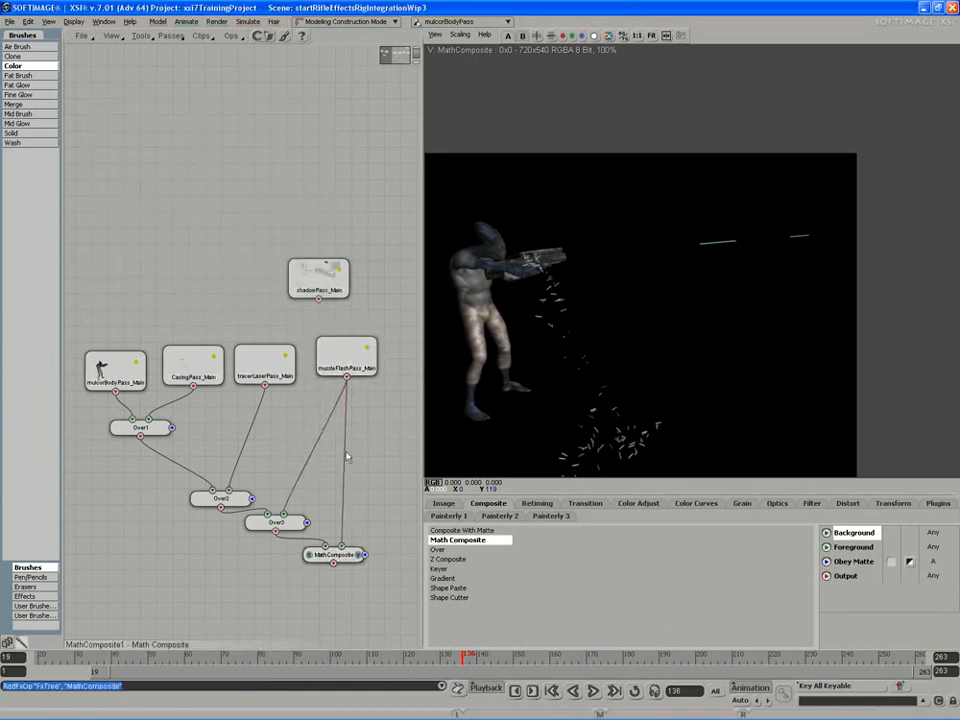
pyautogui.press('Delete')
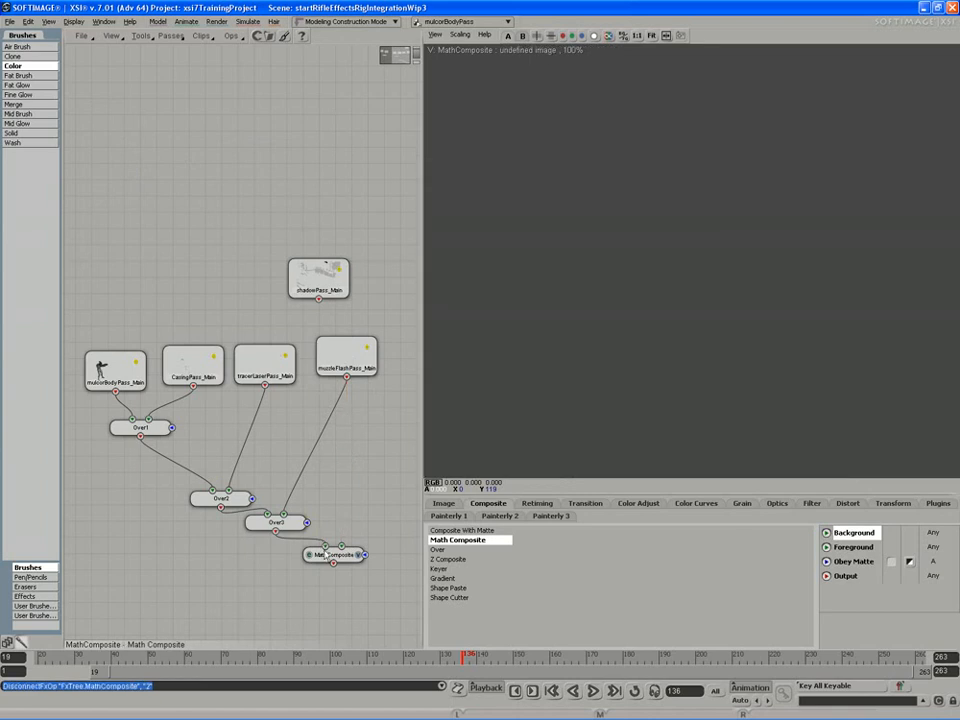
pyautogui.moveTo(329, 560); pyautogui.dragTo(330, 571)
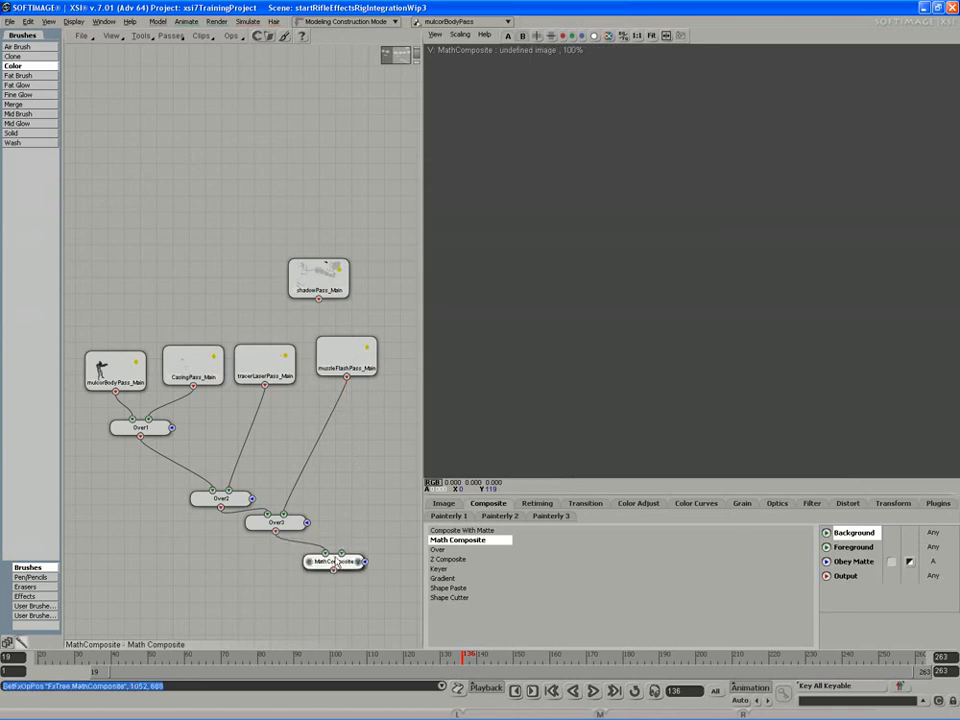
pyautogui.press('Delete')
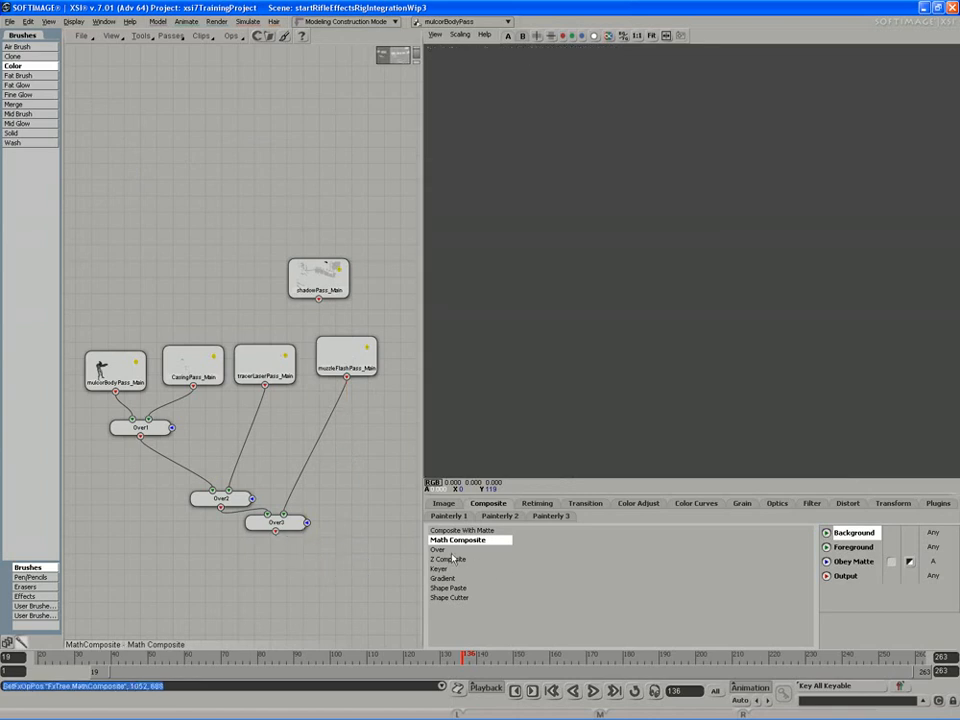
# Move the shadow pass node higher, and move the terrain, bgBuilding and Over node group below the character pass row
pyautogui.moveTo(349, 537); pyautogui.dragTo(261, 548)
pyautogui.moveTo(261, 548); pyautogui.dragTo(279, 544, button='middle')
pyautogui.moveTo(279, 544); pyautogui.dragTo(341, 553)
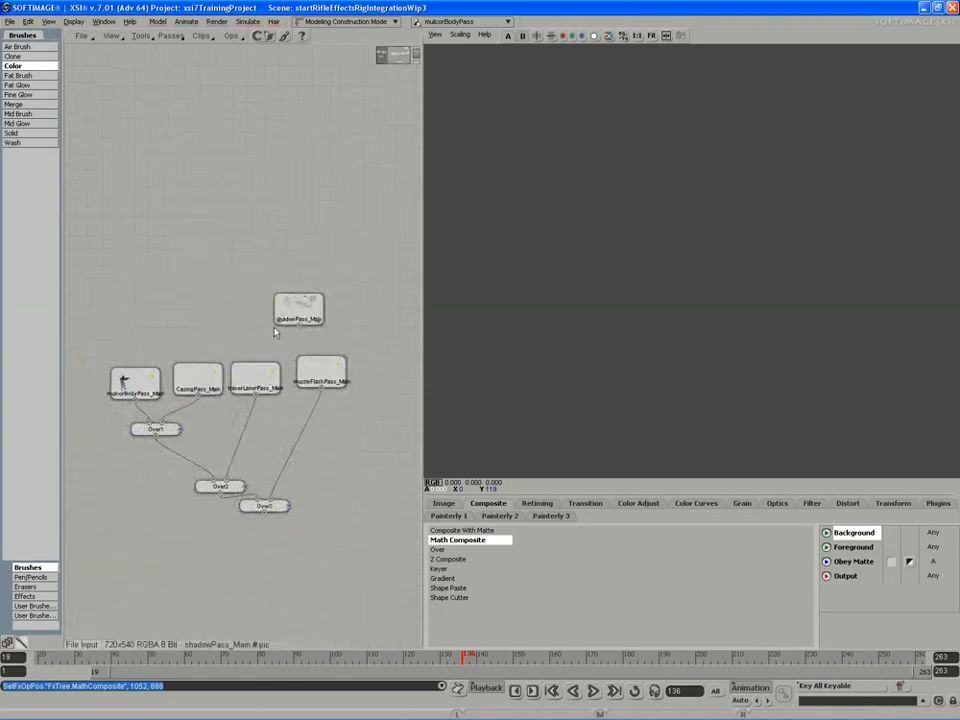
pyautogui.moveTo(299, 316); pyautogui.dragTo(307, 307)
pyautogui.moveTo(214, 371); pyautogui.dragTo(334, 312)
pyautogui.moveTo(334, 312); pyautogui.dragTo(196, 385, button='middle')
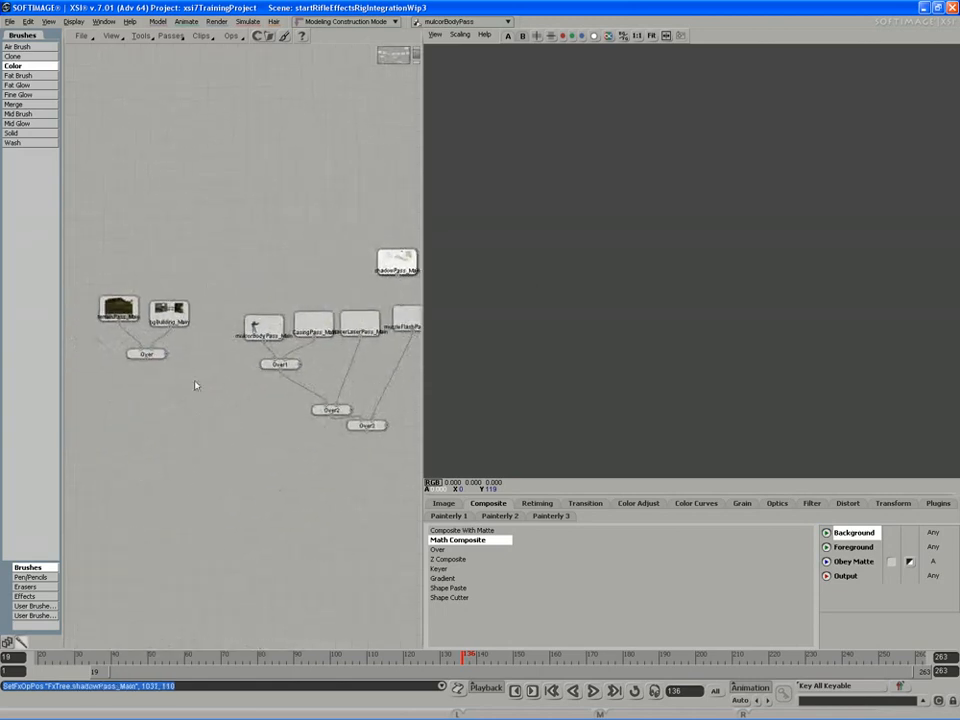
pyautogui.moveTo(197, 289); pyautogui.dragTo(118, 363)
pyautogui.moveTo(169, 312); pyautogui.dragTo(198, 408)
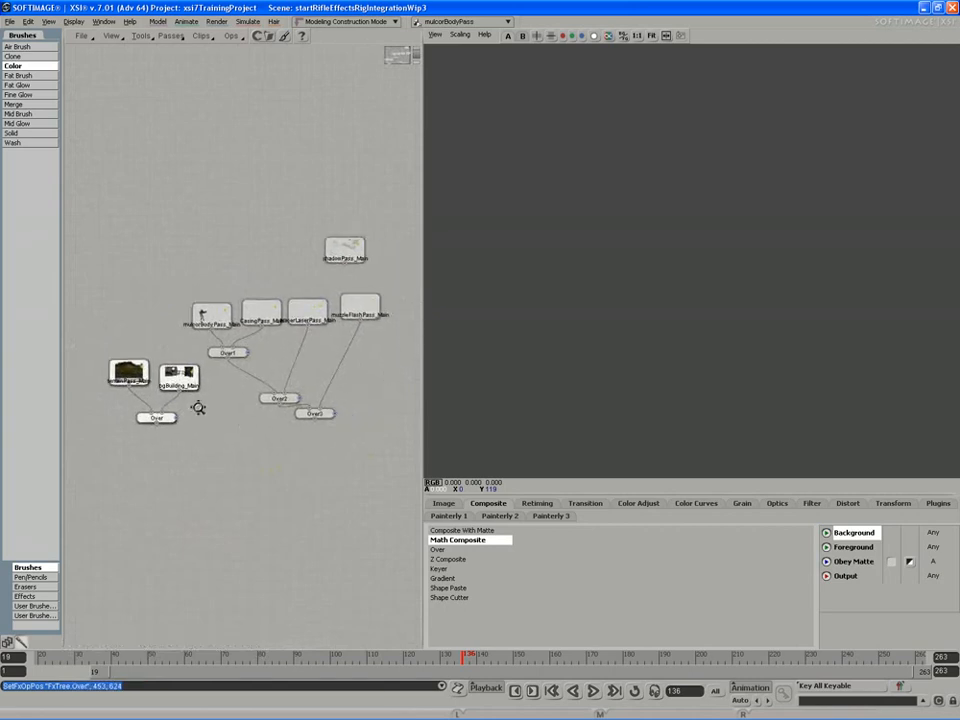
# View the background Over result, and inspect the Over3 result with its alpha channel
pyautogui.moveTo(232, 427); pyautogui.dragTo(212, 433, button='middle')
pyautogui.moveTo(212, 433); pyautogui.dragTo(216, 429)
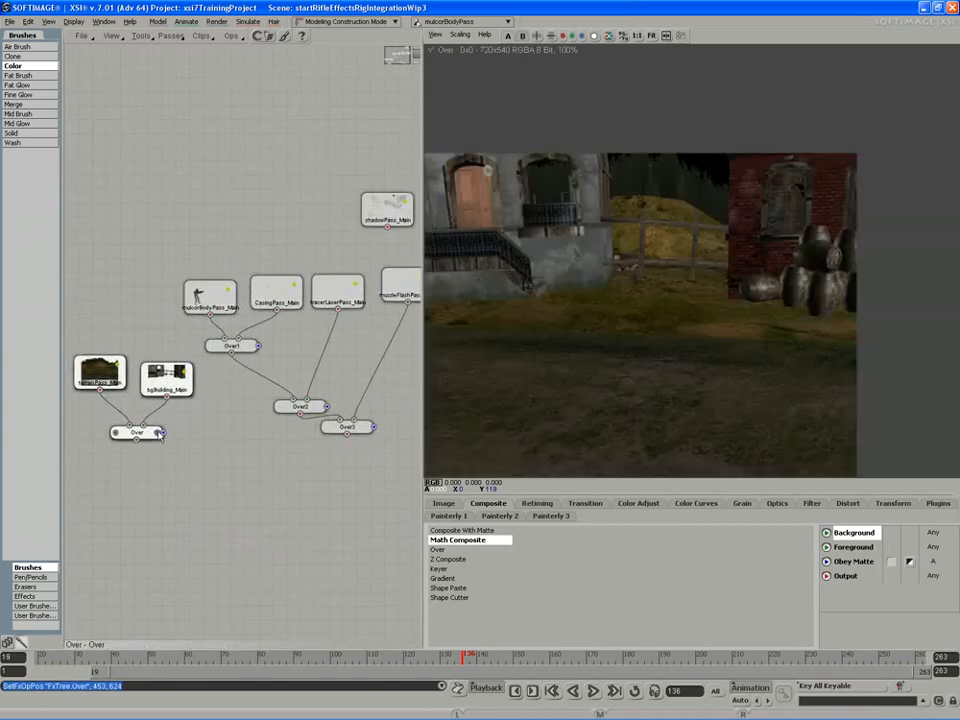
pyautogui.click(370, 427)
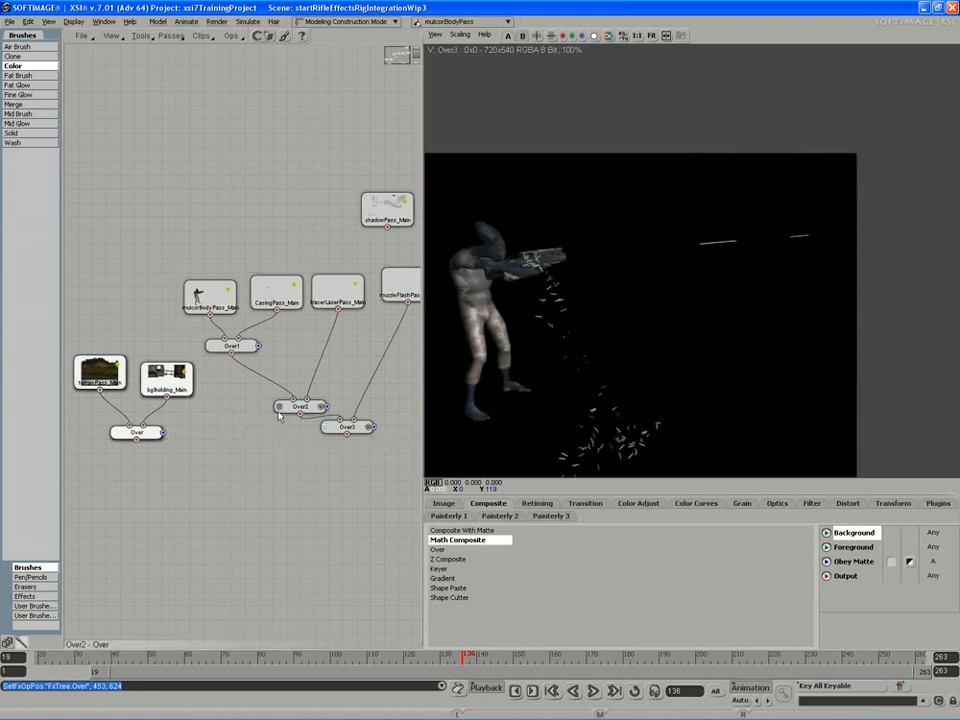
pyautogui.click(594, 36)
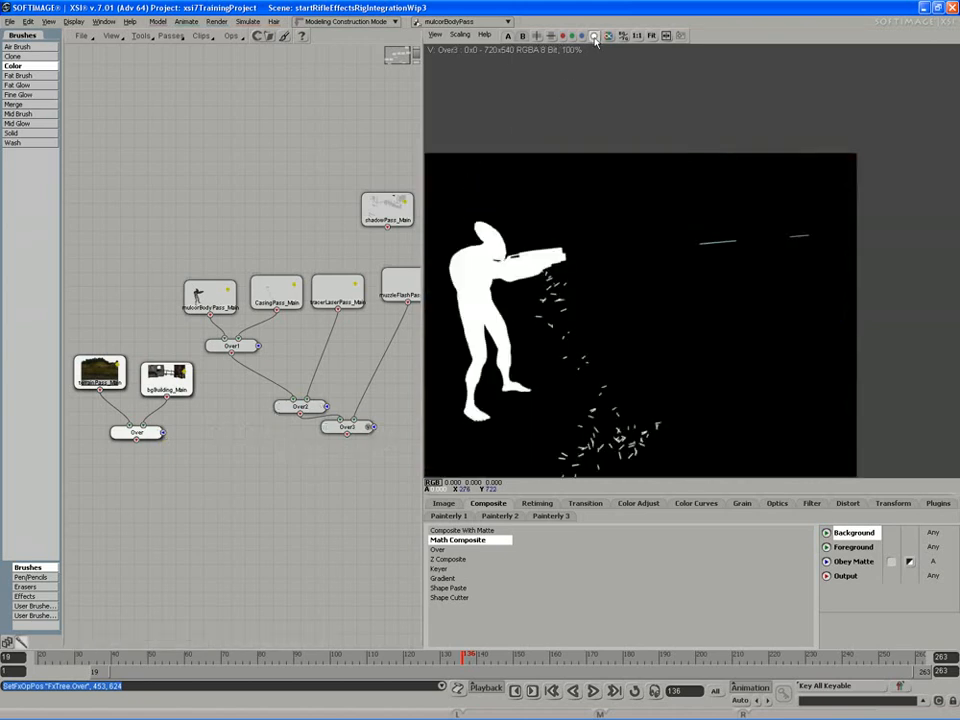
pyautogui.click(594, 36)
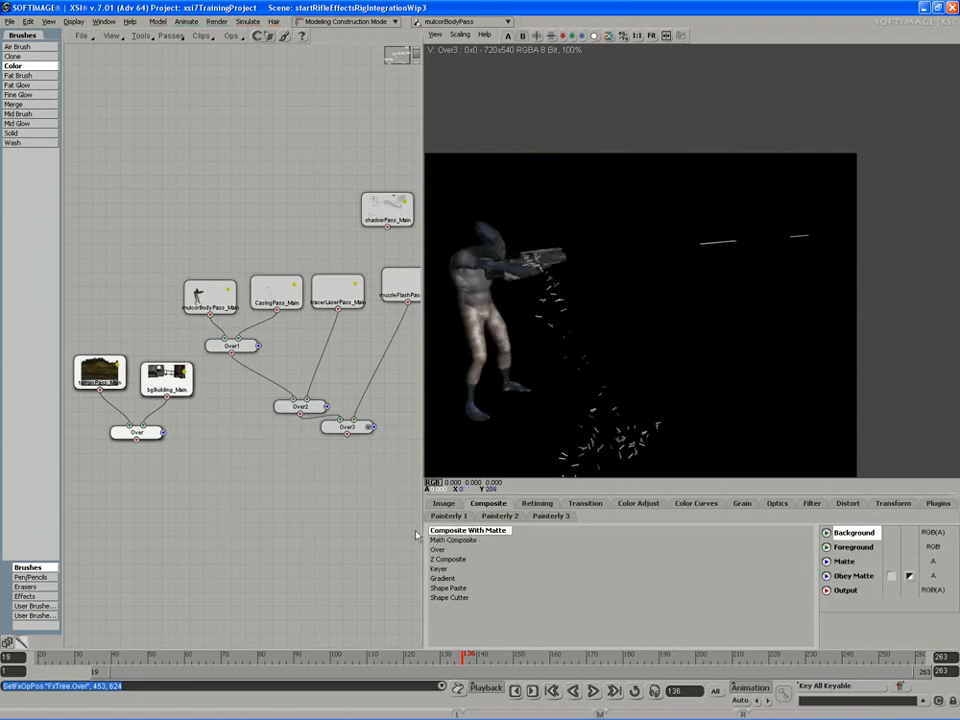
# Add an Over node with the background Over as Background and Over3 as Foreground, view it, and scrub through the frames
pyautogui.moveTo(436, 553); pyautogui.dragTo(269, 513)
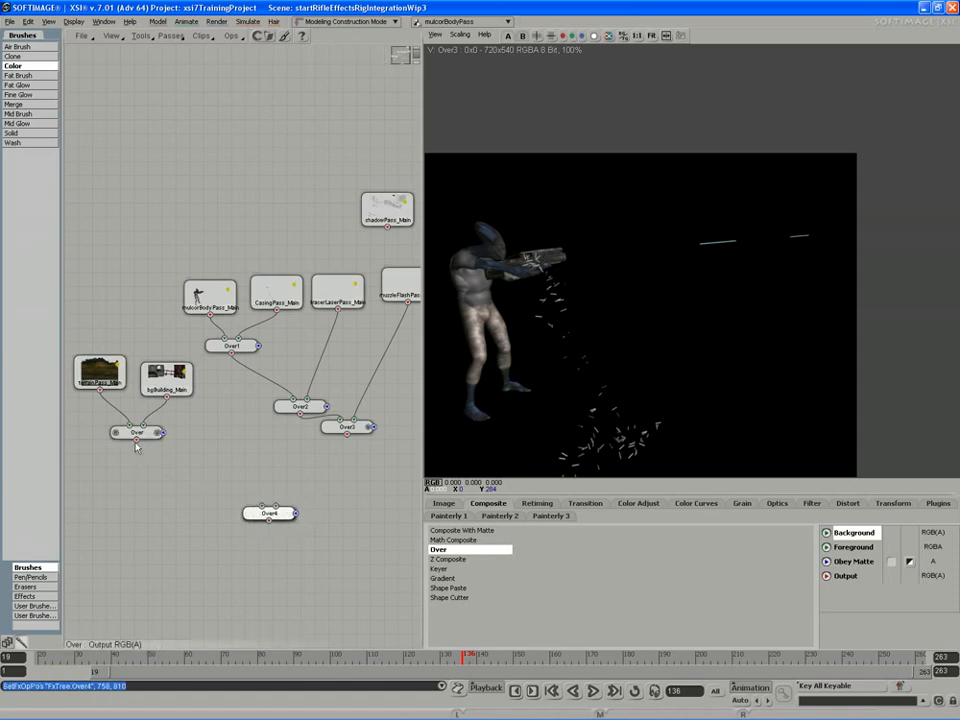
pyautogui.moveTo(207, 492); pyautogui.dragTo(262, 507)
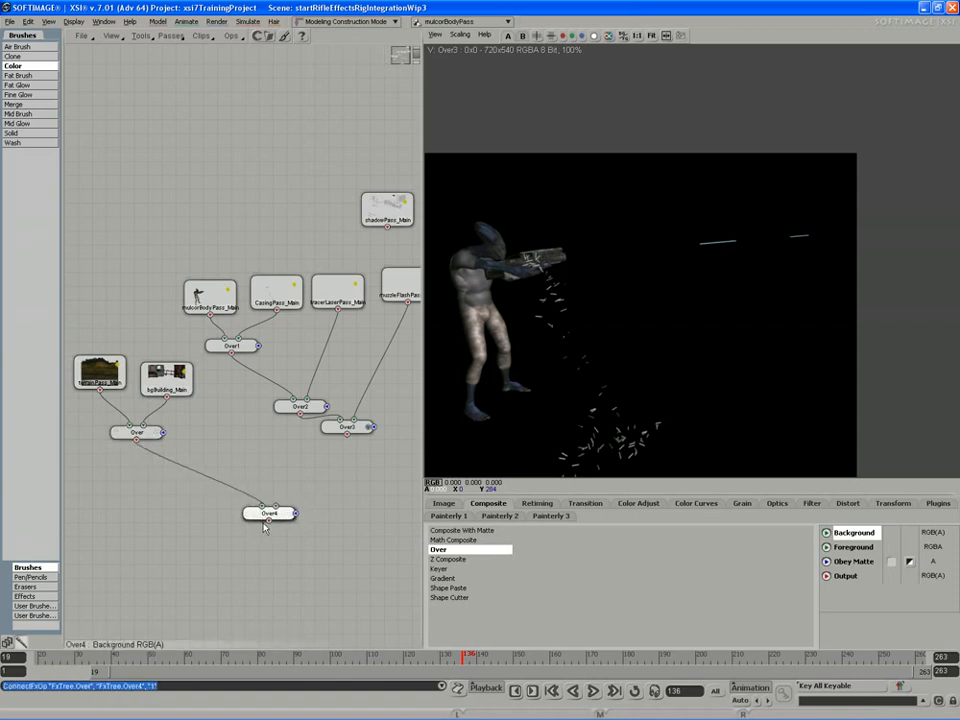
pyautogui.moveTo(275, 500); pyautogui.dragTo(275, 505)
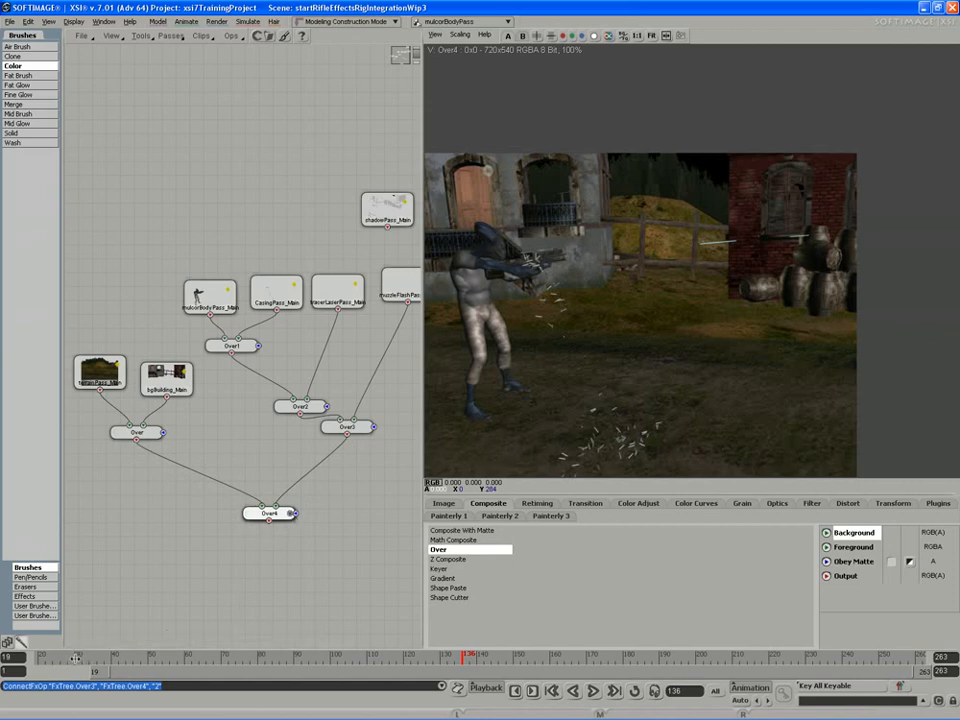
pyautogui.moveTo(75, 658); pyautogui.dragTo(465, 667)
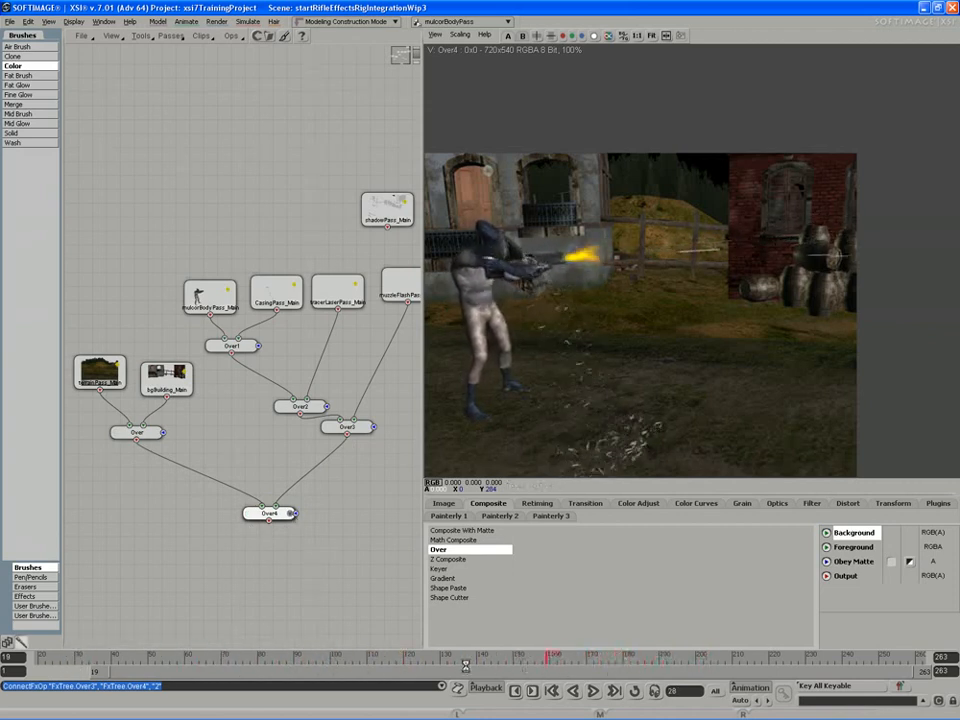
# View the shadow pass, add a Math Composite node beside Over4, and place the shadow pass node below it
pyautogui.moveTo(285, 548); pyautogui.dragTo(223, 549)
pyautogui.moveTo(328, 219); pyautogui.dragTo(361, 414)
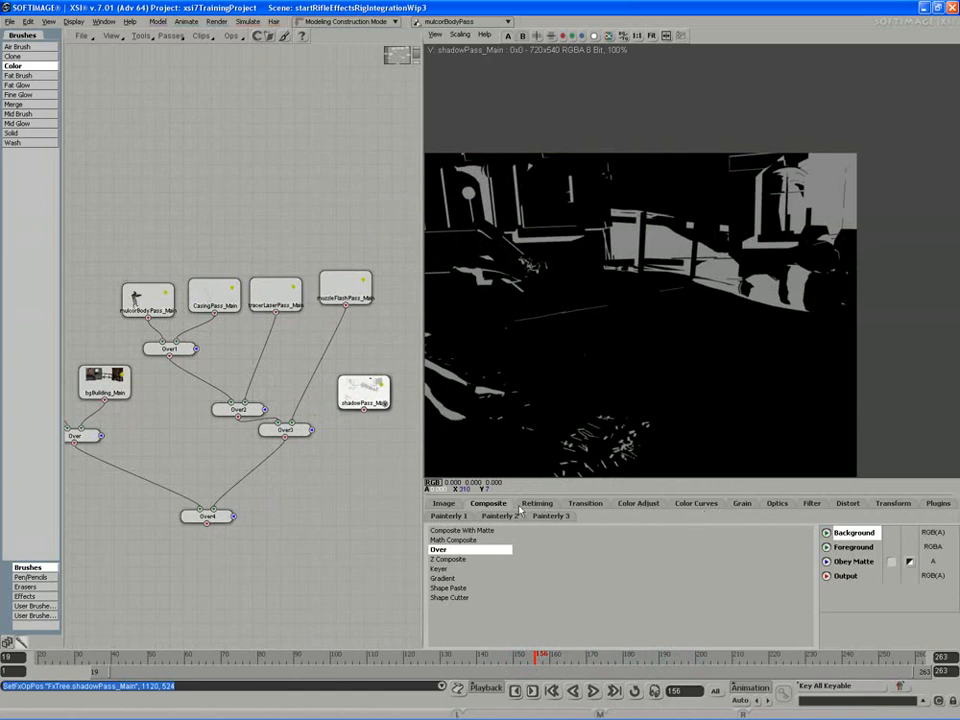
pyautogui.click(462, 540)
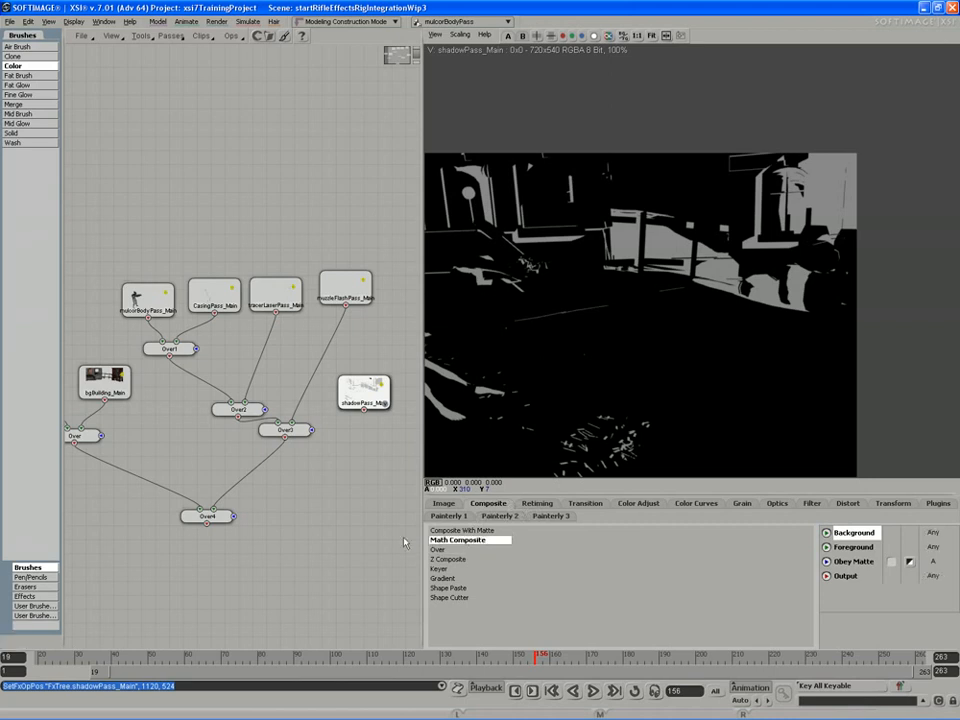
pyautogui.click(343, 517)
pyautogui.moveTo(348, 518); pyautogui.dragTo(328, 503)
pyautogui.moveTo(364, 408); pyautogui.dragTo(306, 570)
pyautogui.moveTo(323, 500); pyautogui.dragTo(329, 491)
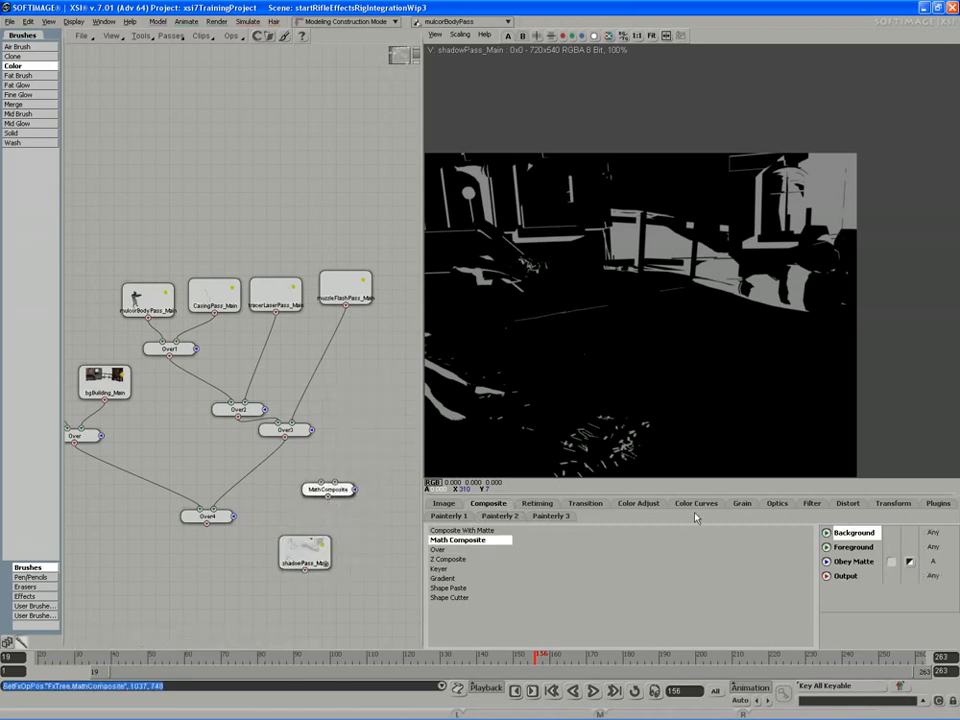
# Add an Invert node, feed the shadow pass into it, view the result, and place it directly under the shadow pass node
pyautogui.click(630, 506)
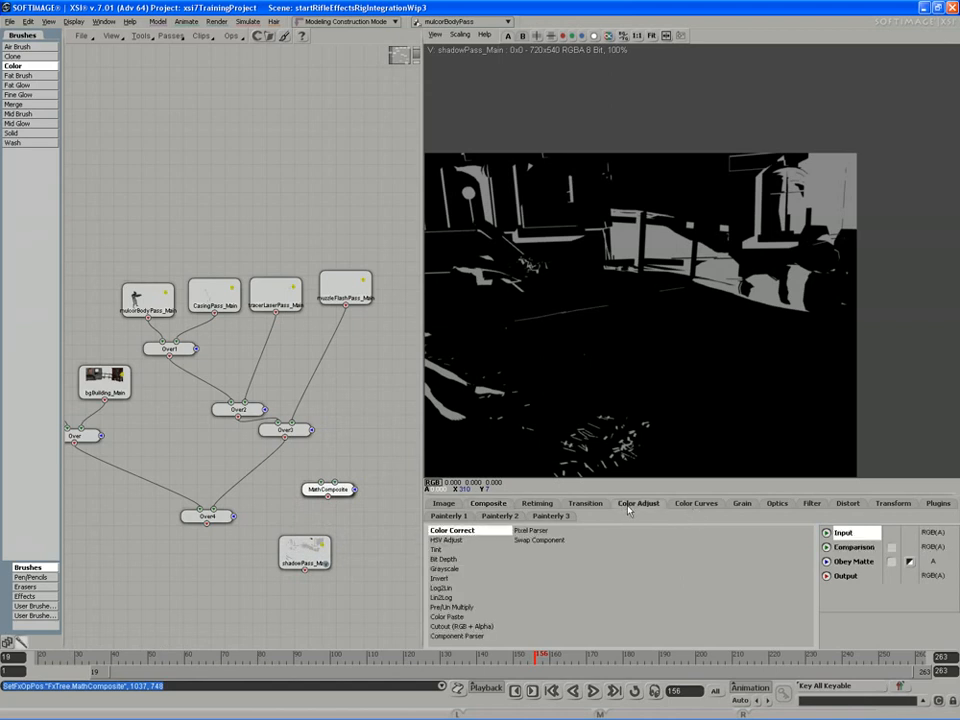
pyautogui.click(433, 579)
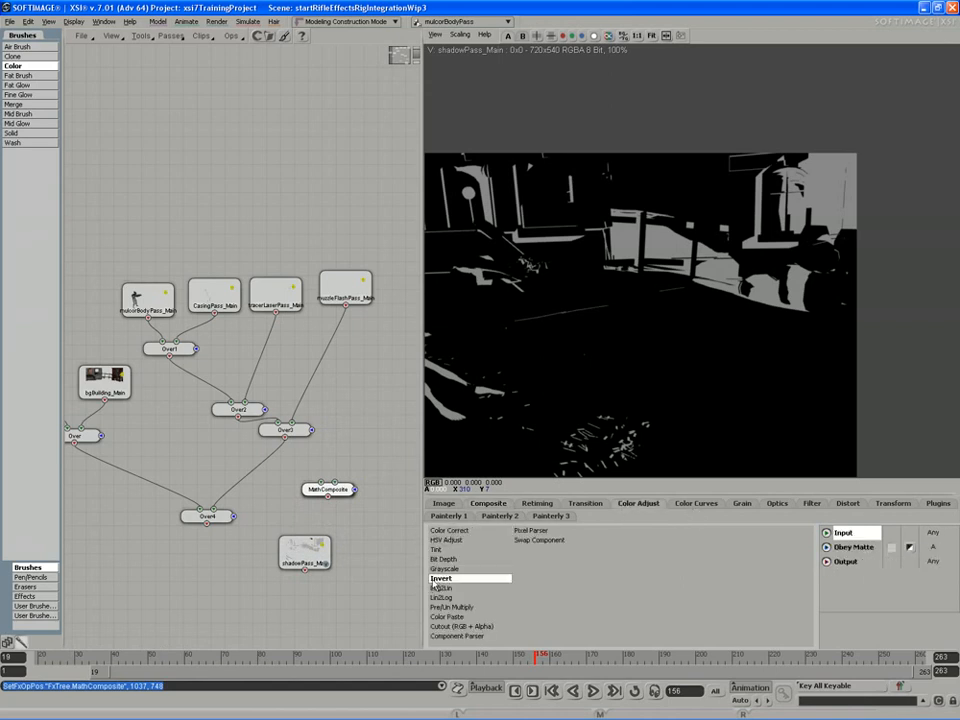
pyautogui.click(242, 603)
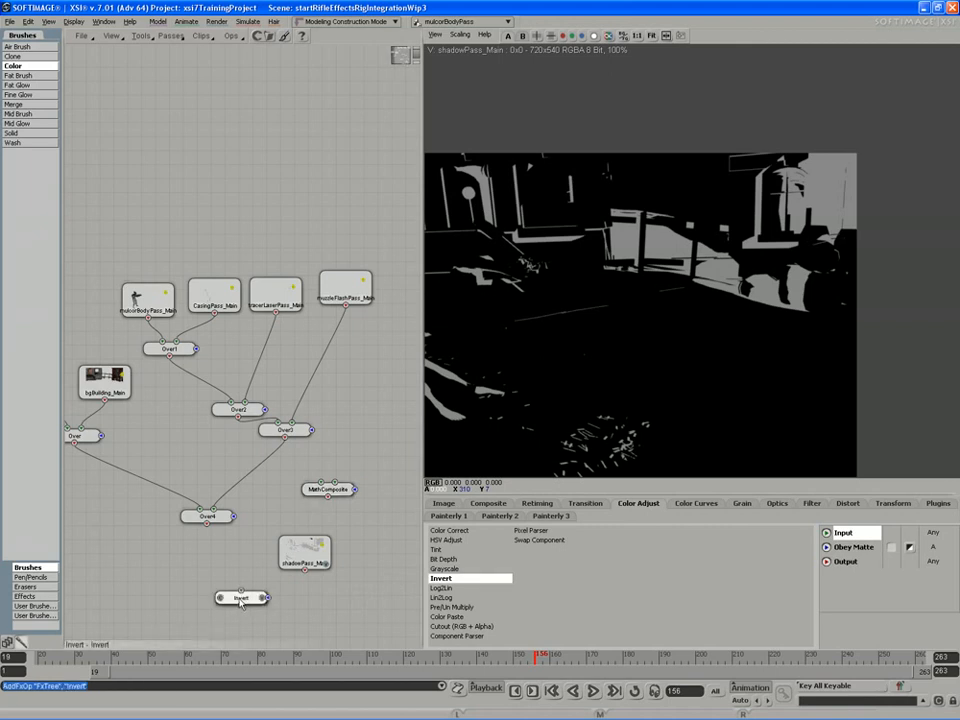
pyautogui.moveTo(305, 556); pyautogui.dragTo(387, 383)
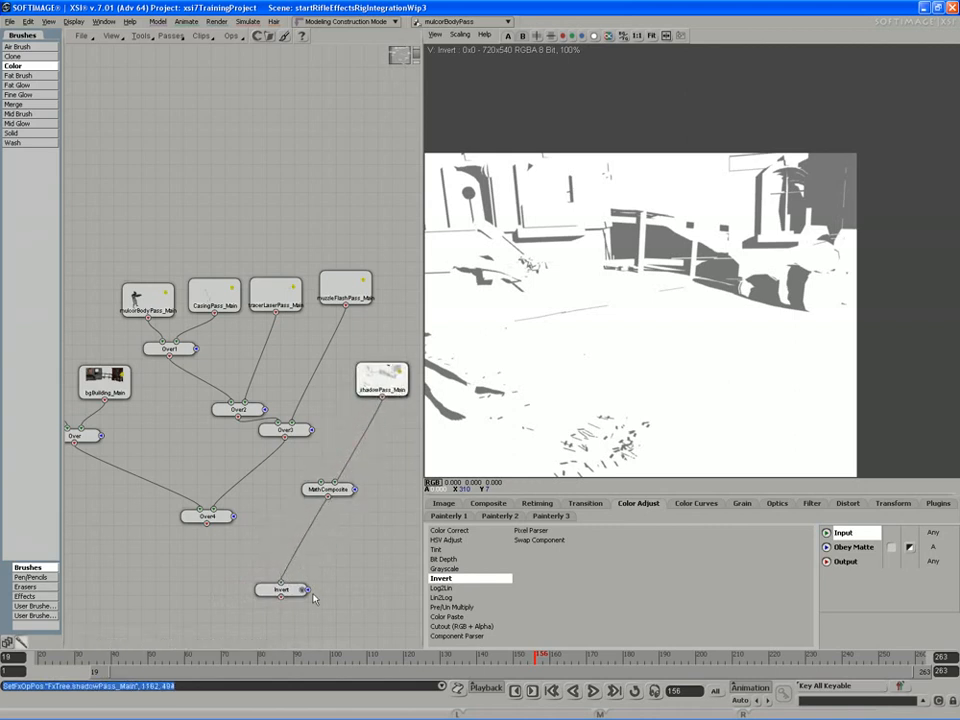
pyautogui.moveTo(288, 595); pyautogui.dragTo(379, 438)
# Compare Over4 with the inverted shadow, and connect Over4 as Background and Invert as Foreground of the Math Composite node
pyautogui.moveTo(328, 490); pyautogui.dragTo(319, 533)
pyautogui.moveTo(206, 516); pyautogui.dragTo(249, 497)
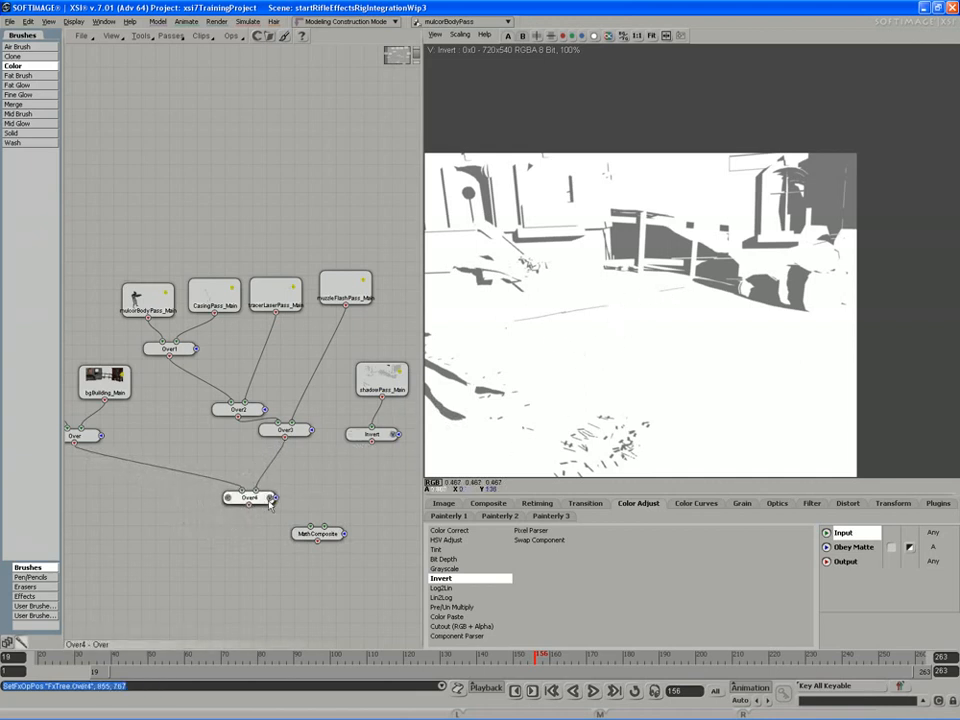
pyautogui.click(229, 497)
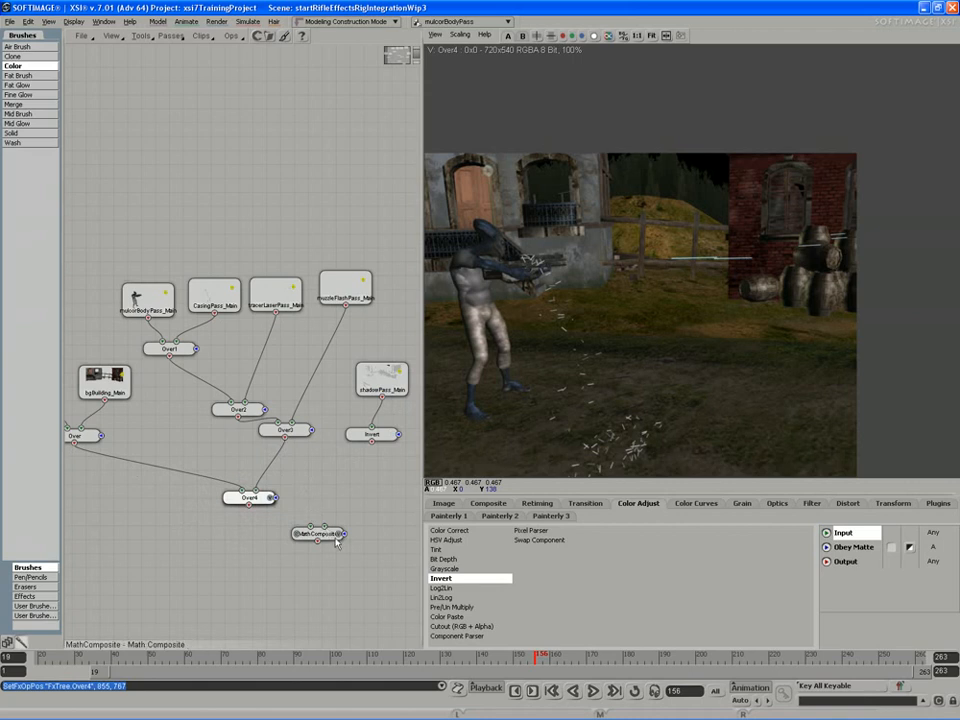
pyautogui.click(396, 434)
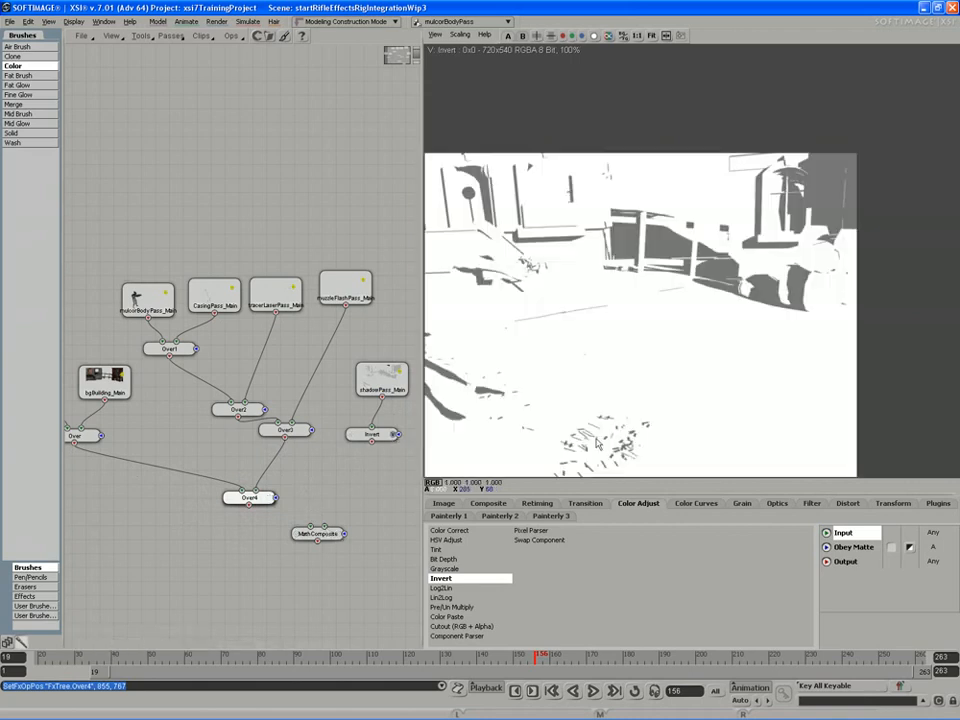
pyautogui.moveTo(318, 534); pyautogui.dragTo(312, 540)
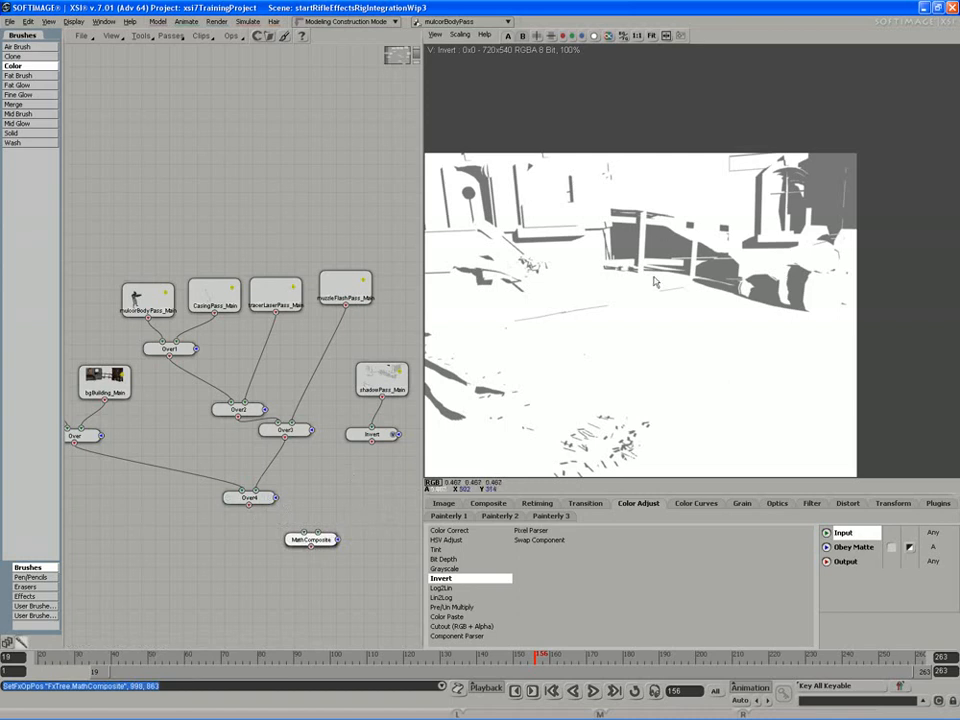
pyautogui.moveTo(249, 497); pyautogui.dragTo(312, 554)
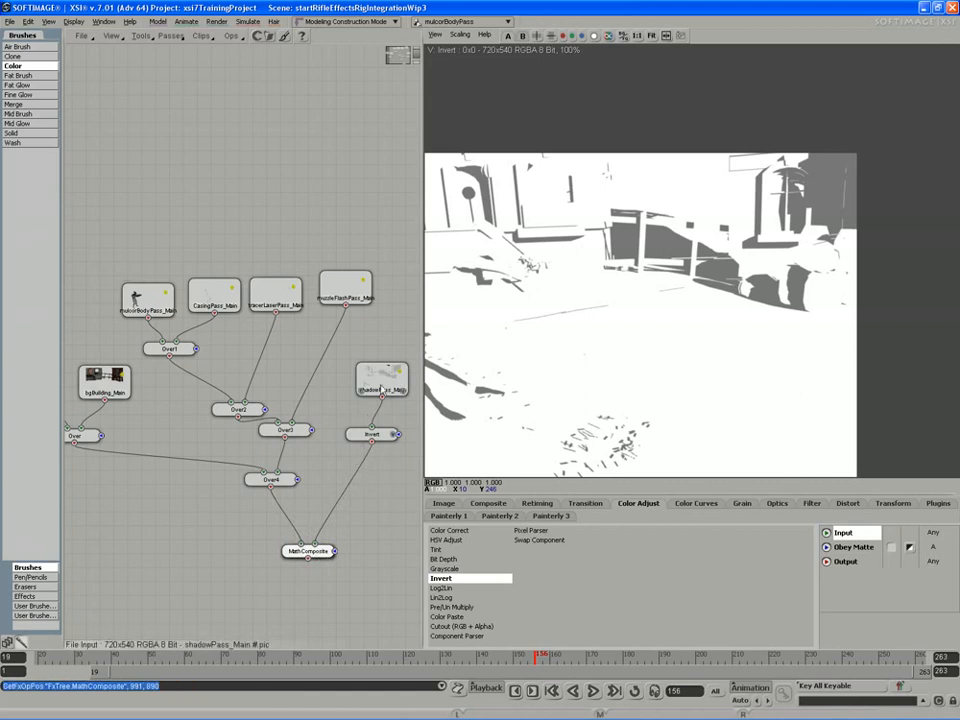
# Set the Math Composite node's Math Op to Multiply (A*B) and view its result
pyautogui.doubleClick(290, 553)
pyautogui.moveTo(250, 117); pyautogui.dragTo(238, 181)
pyautogui.click(231, 225)
pyautogui.click(231, 219)
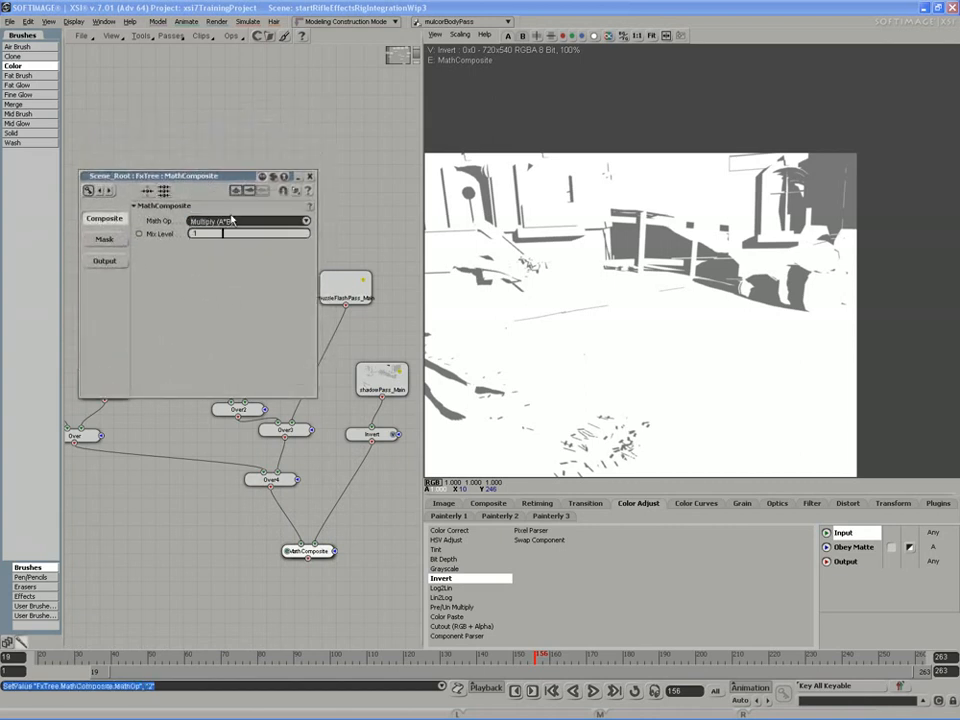
pyautogui.click(311, 177)
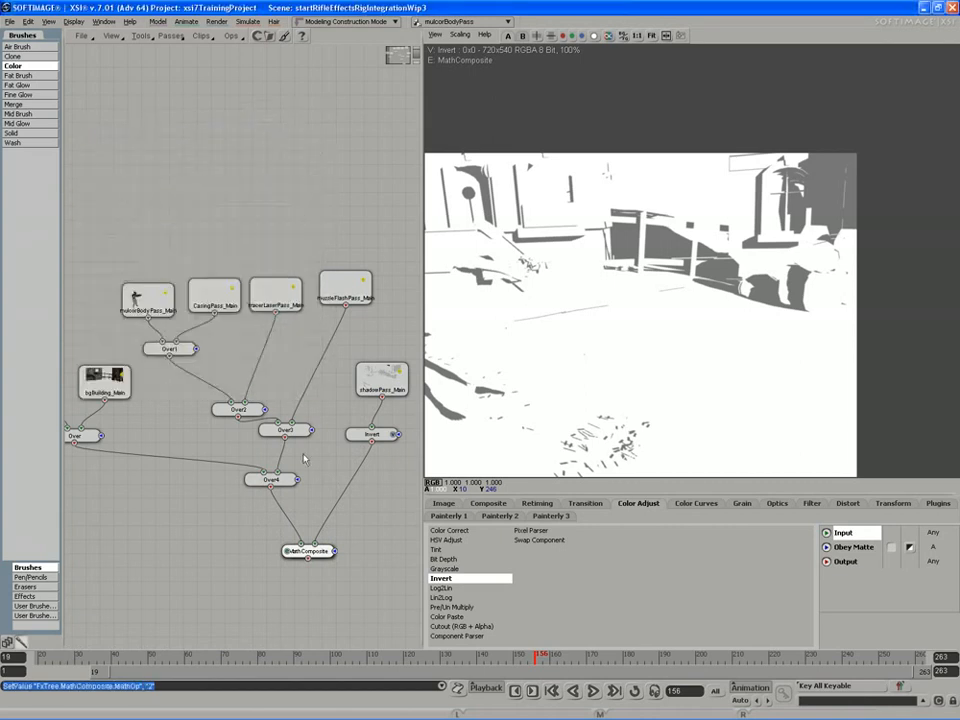
pyautogui.click(334, 551)
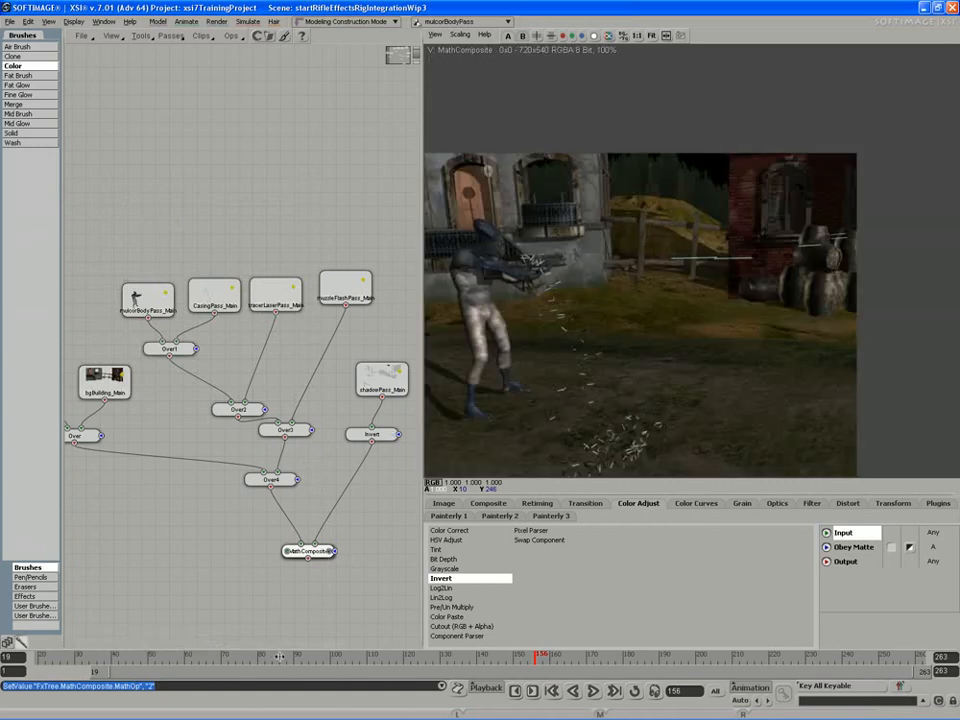